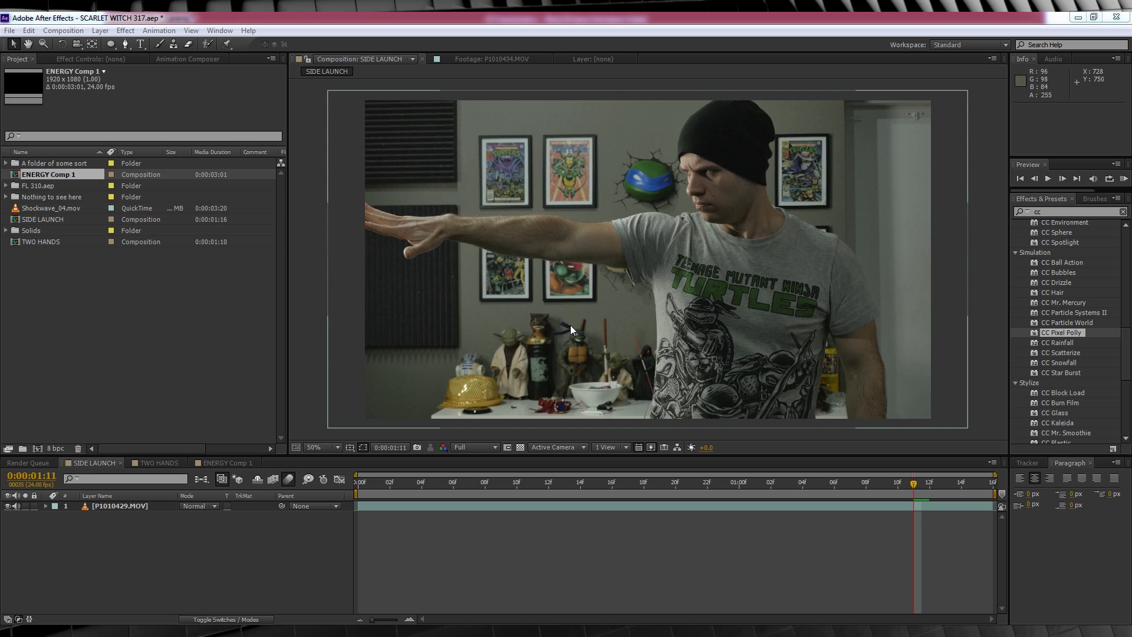
Scrub the SIDE LAUNCH footage, preview the TWO HANDS shot, then preview ENERGY Comp 1's particle animation
click(359, 488)
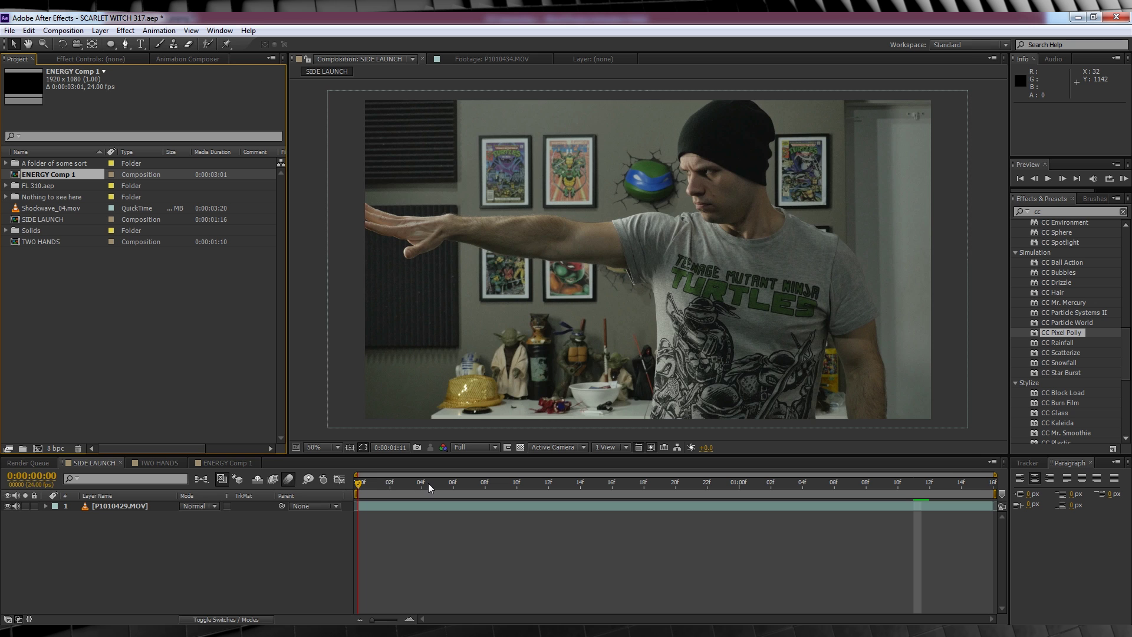
drag(430, 488, 977, 487)
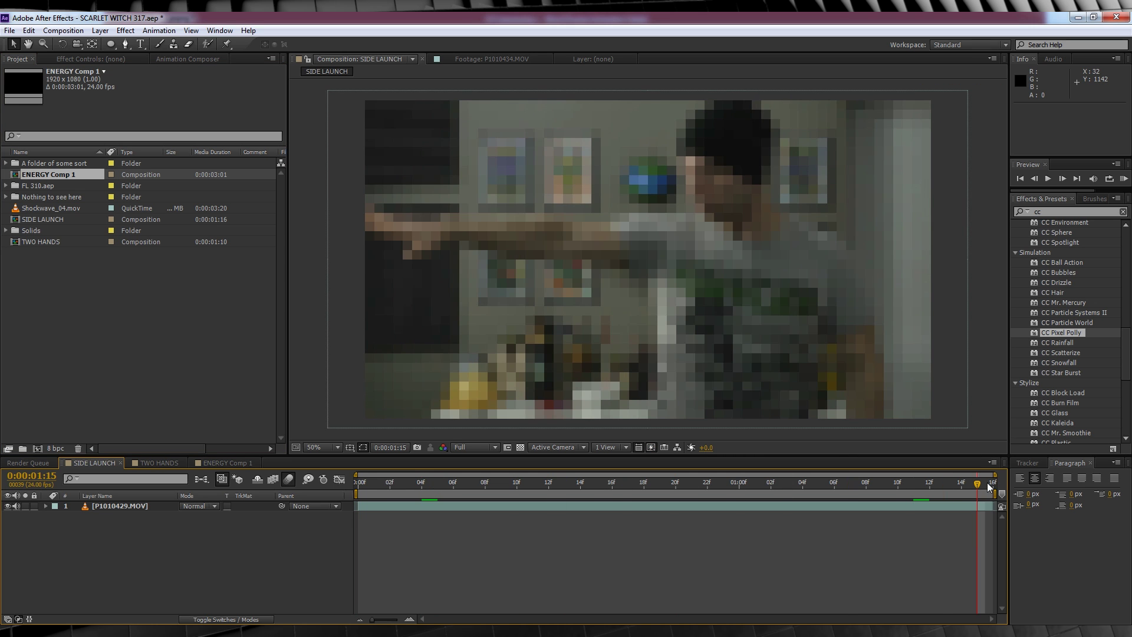
click(159, 463)
key(space)
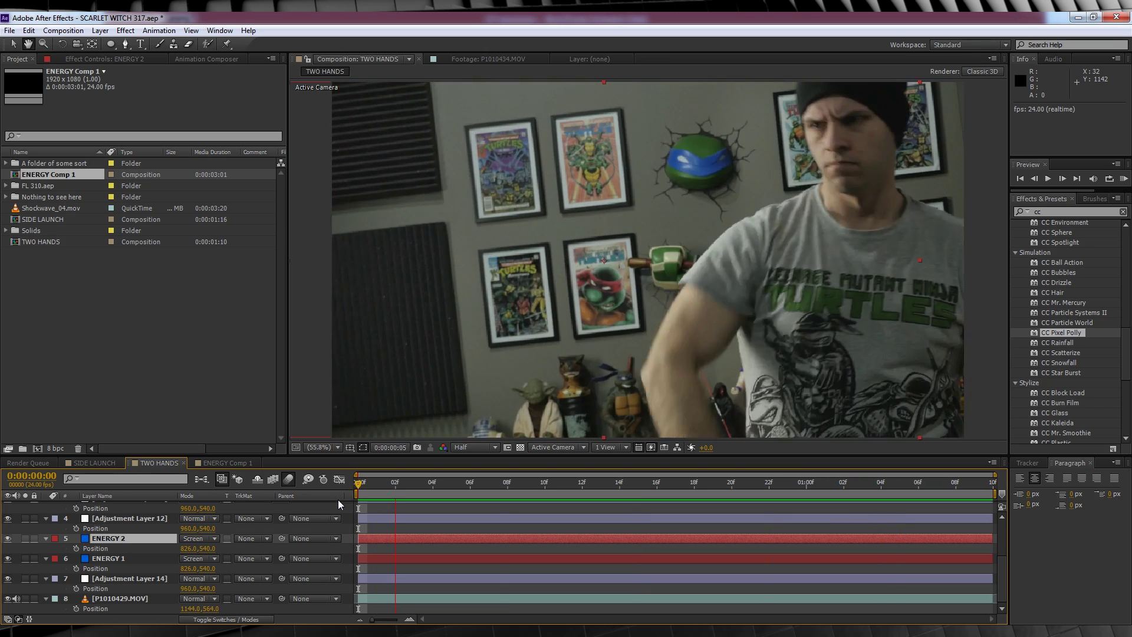
key(space)
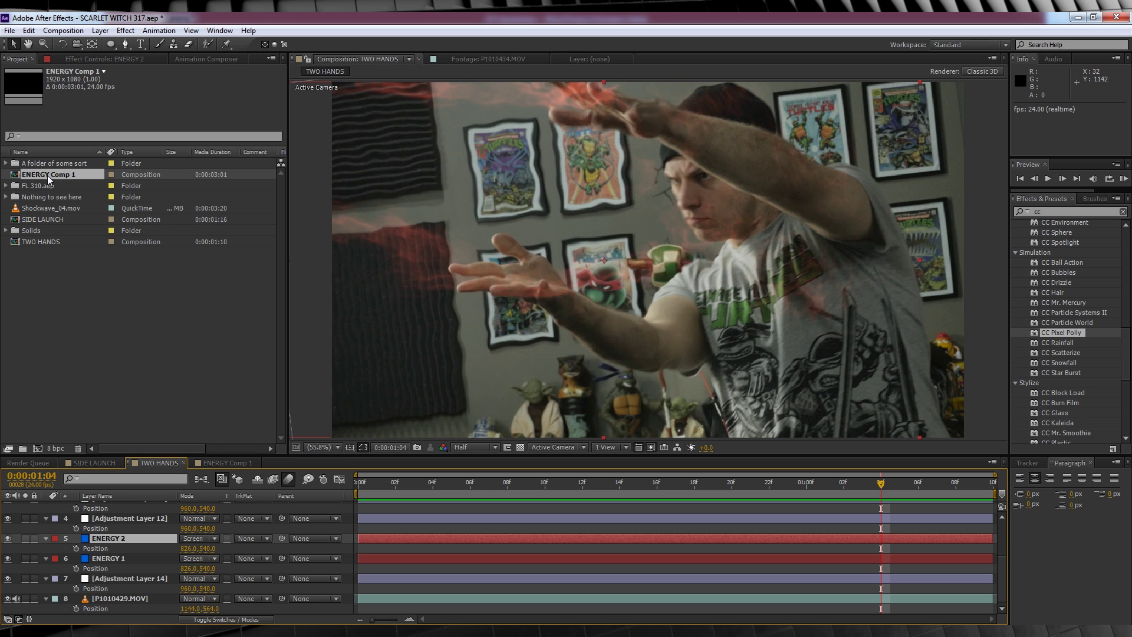
click(234, 463)
key(space)
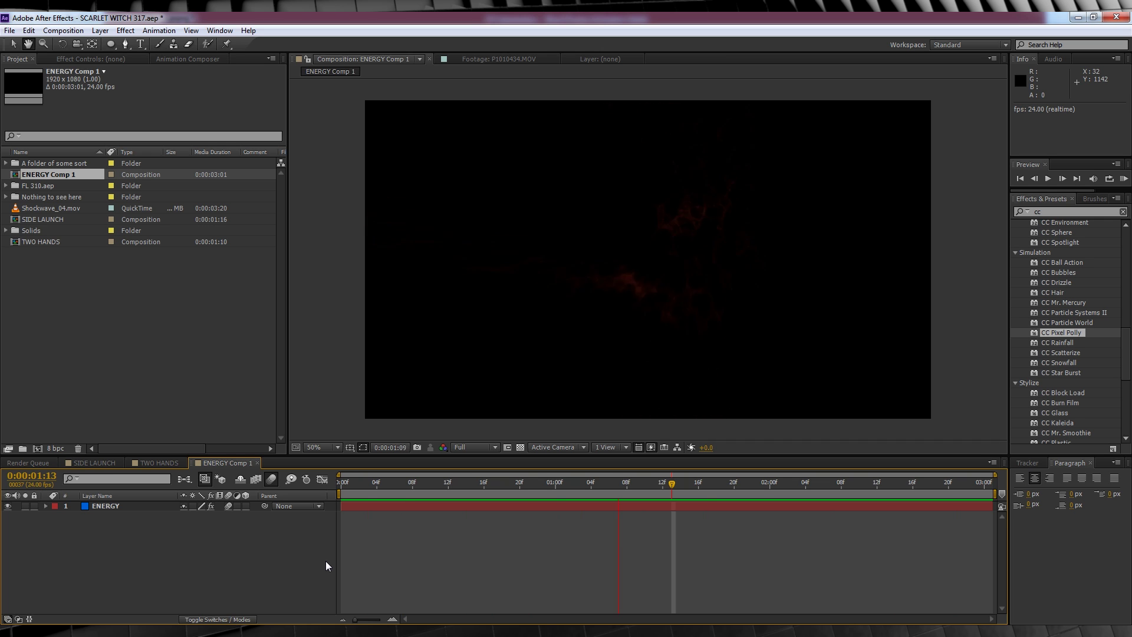
key(space)
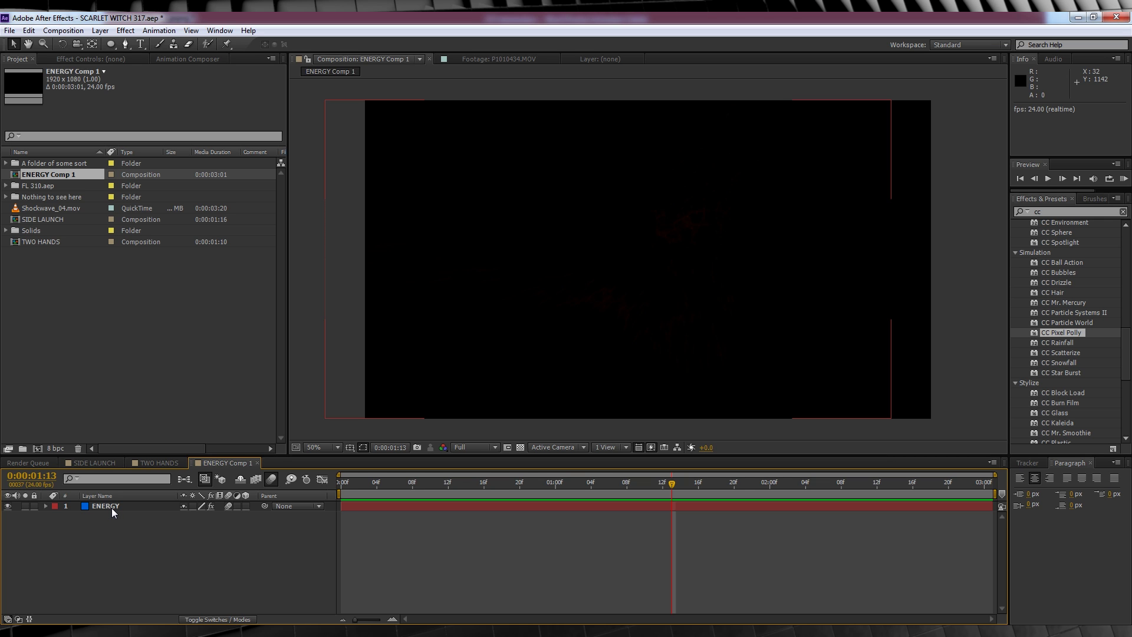
click(113, 508)
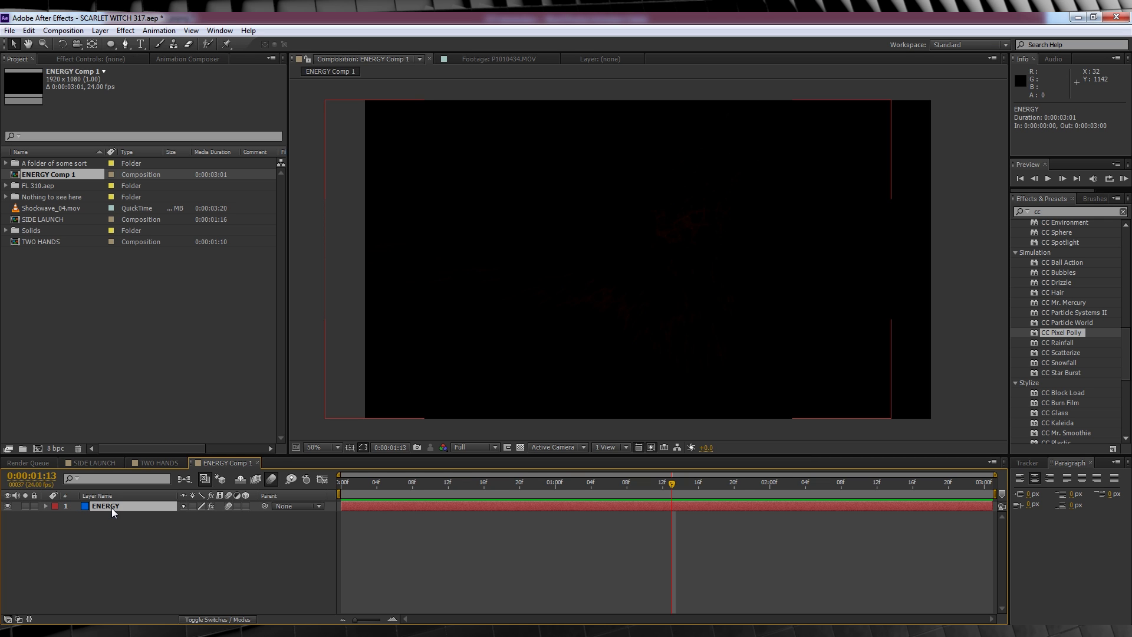
click(106, 61)
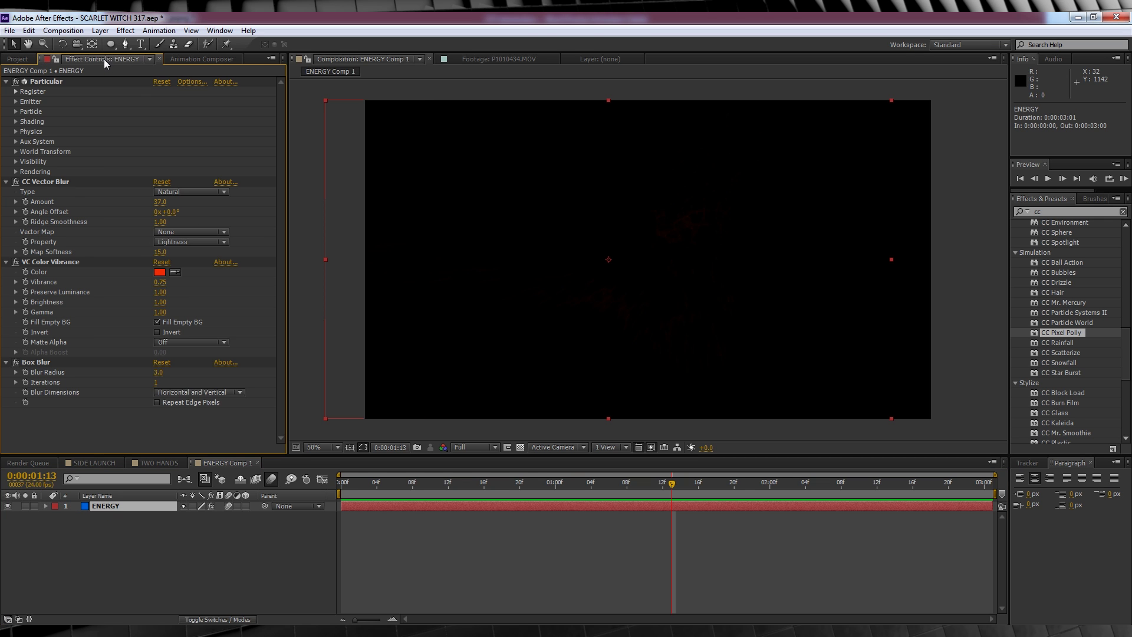
click(15, 102)
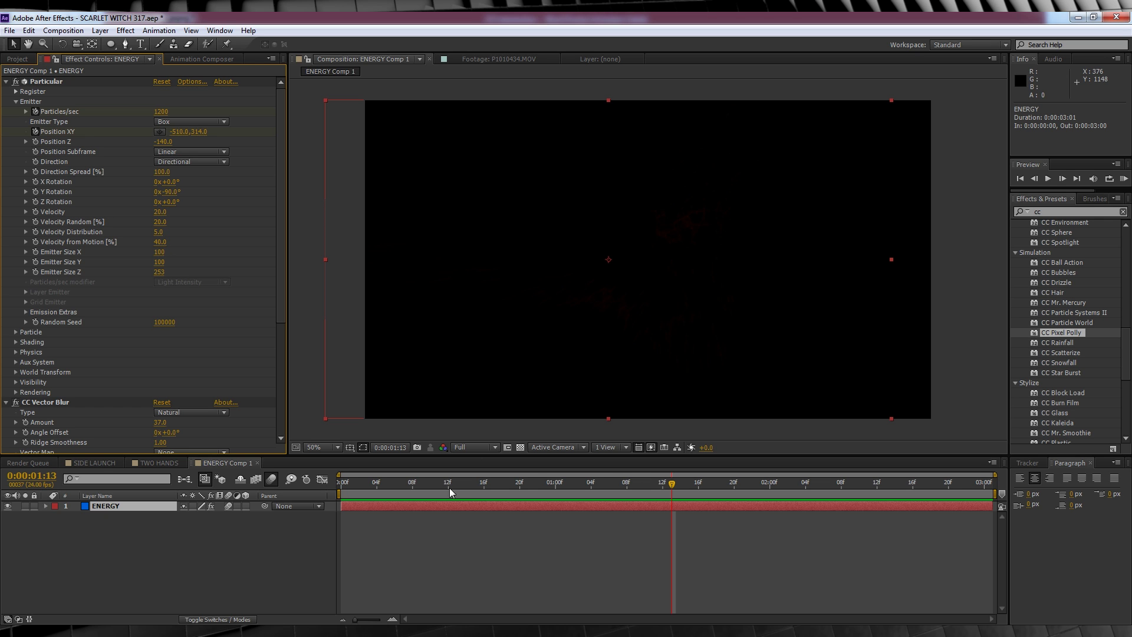
drag(450, 492, 618, 491)
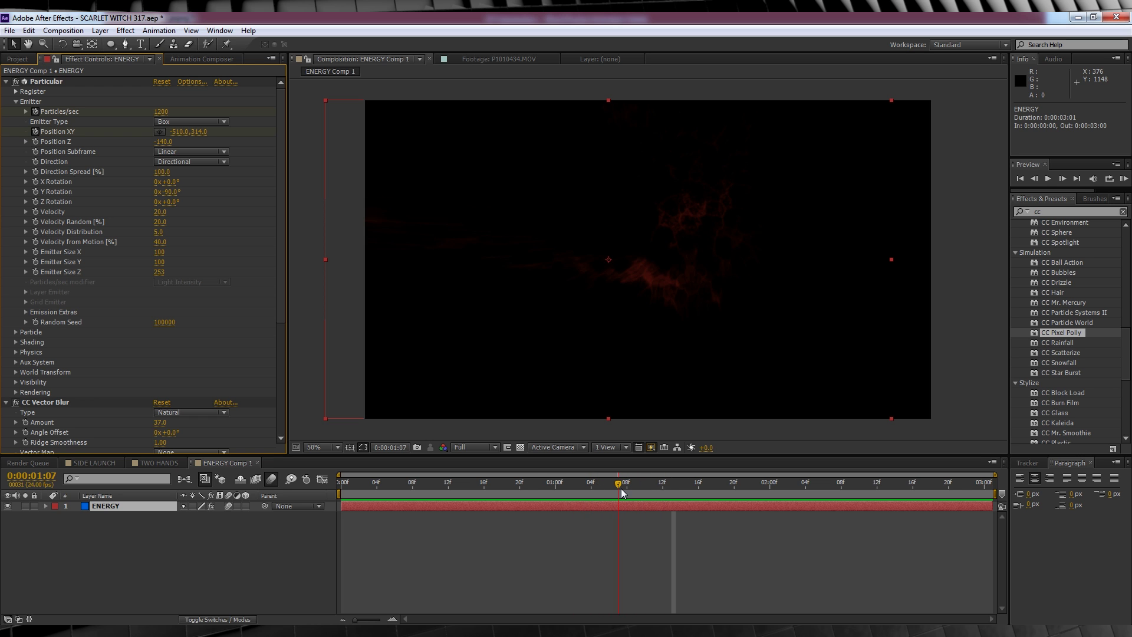
click(16, 353)
scroll(18, 358, down, 5)
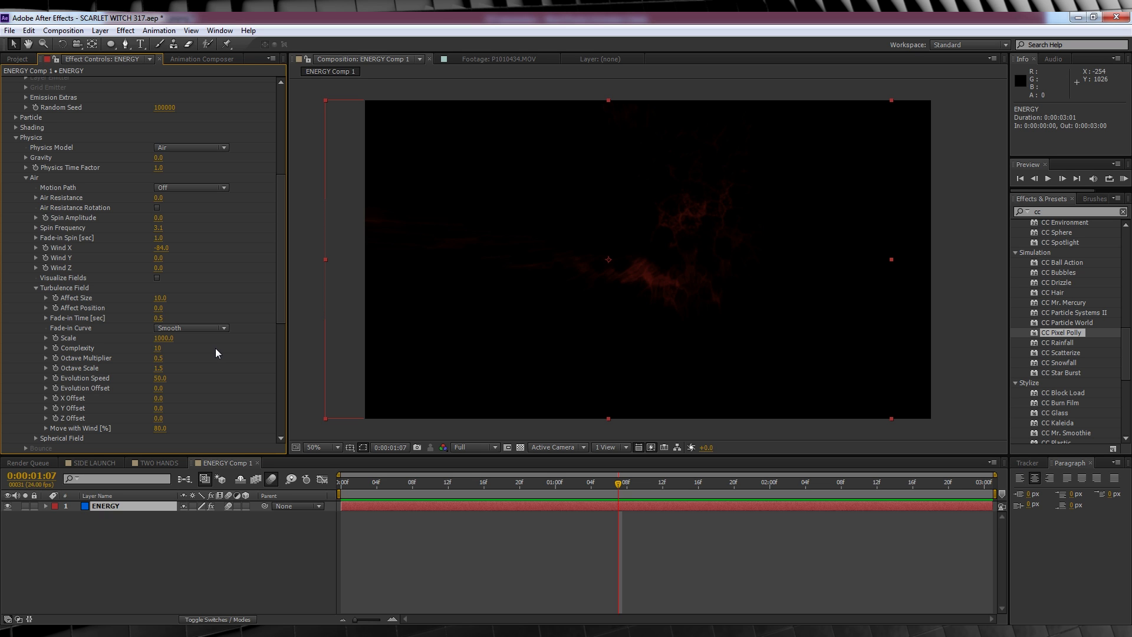
scroll(216, 353, up, 7)
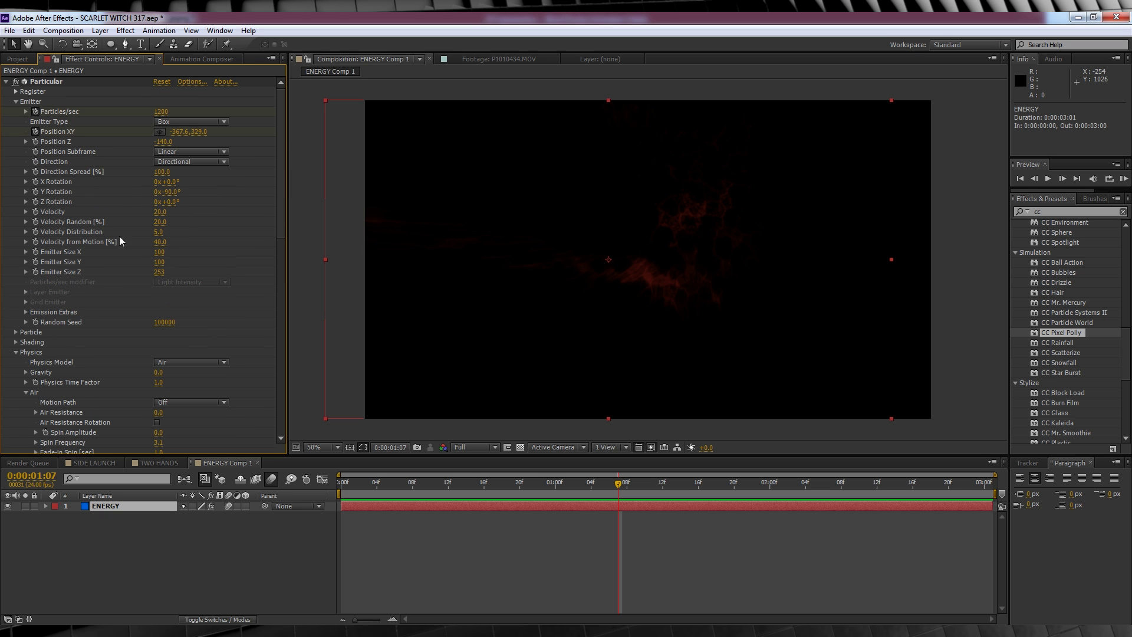
click(6, 83)
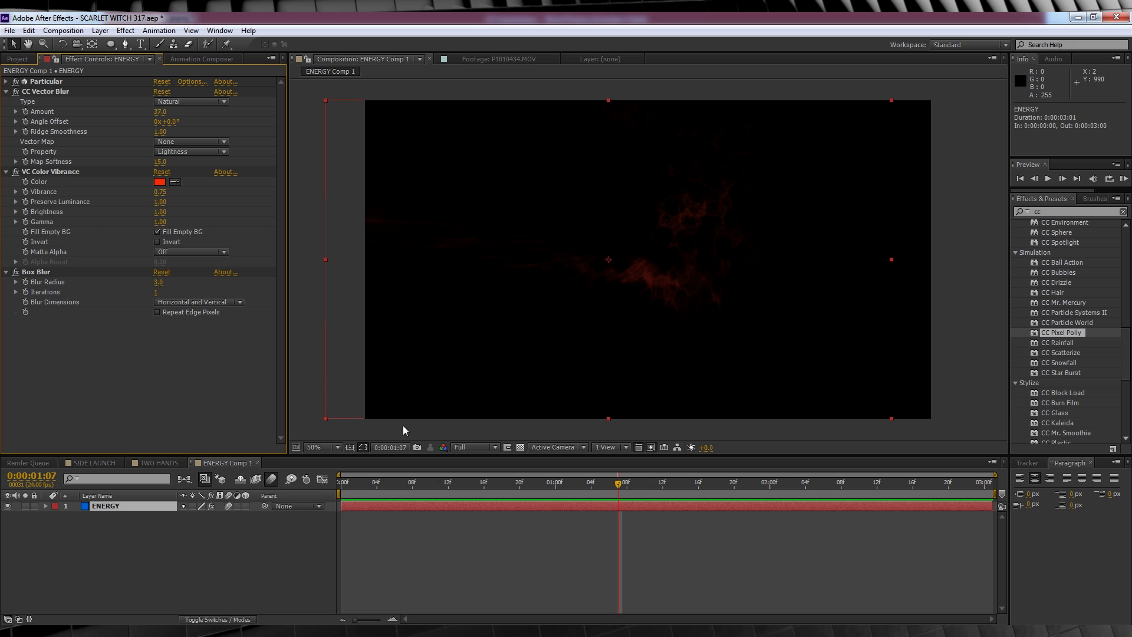
click(341, 484)
key(space)
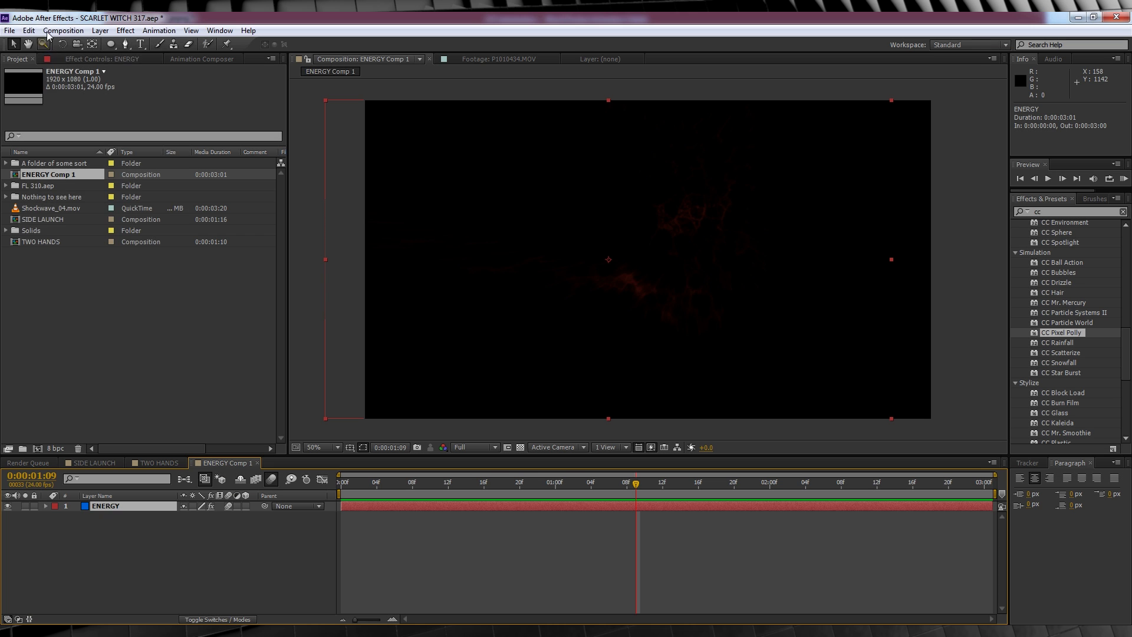
Copy the ENERGY layer and paste it into the SIDE LAUNCH composition
click(28, 31)
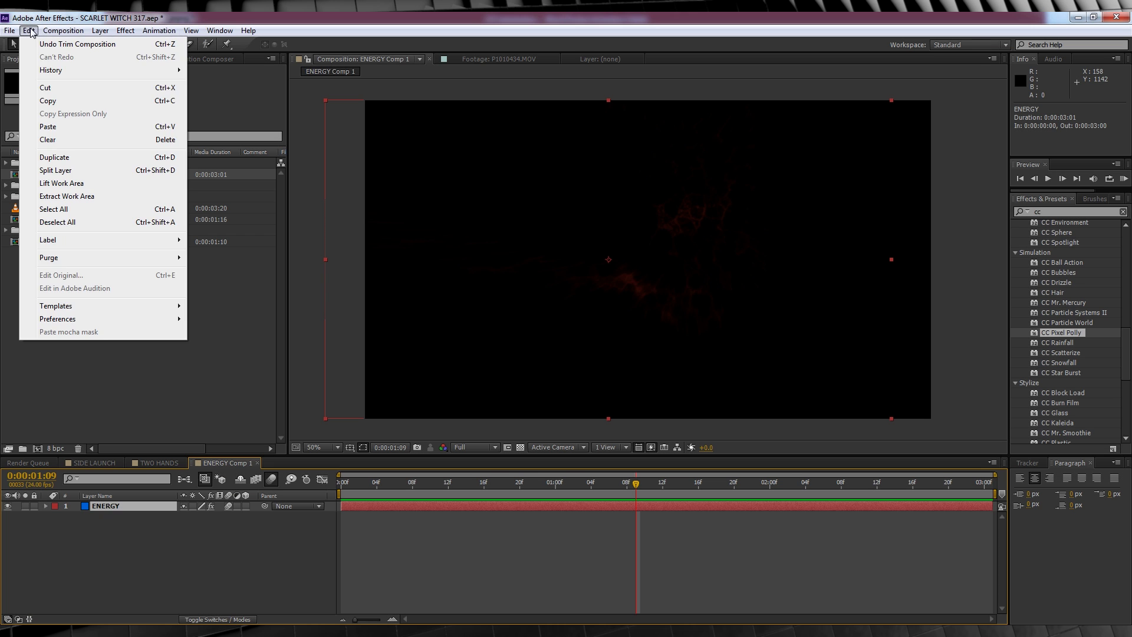
click(36, 98)
click(94, 463)
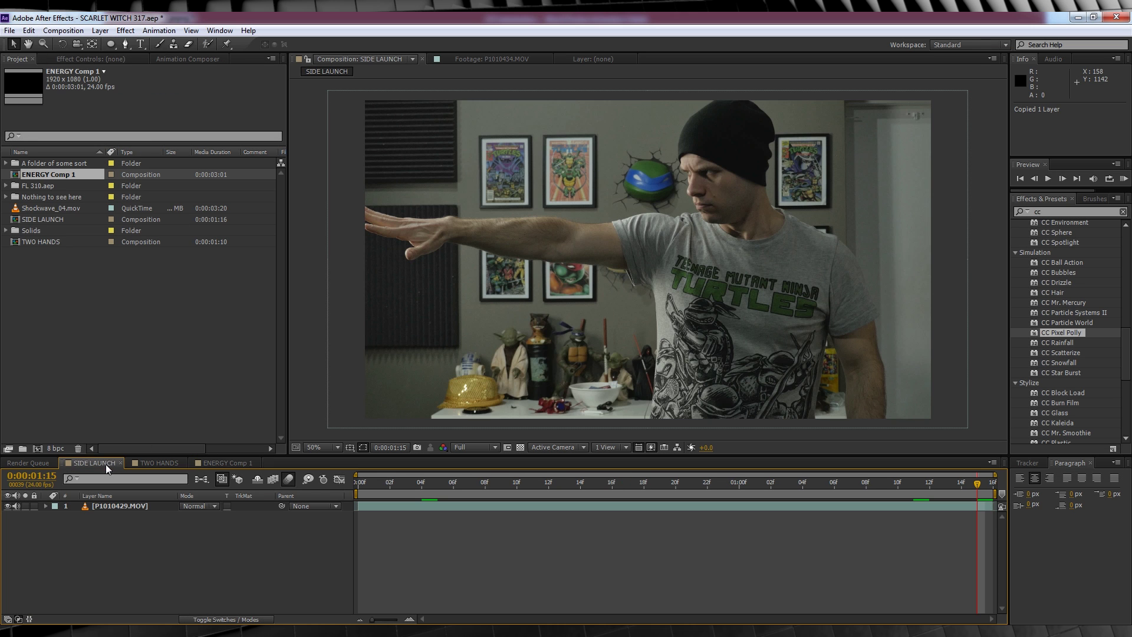
click(28, 31)
click(36, 118)
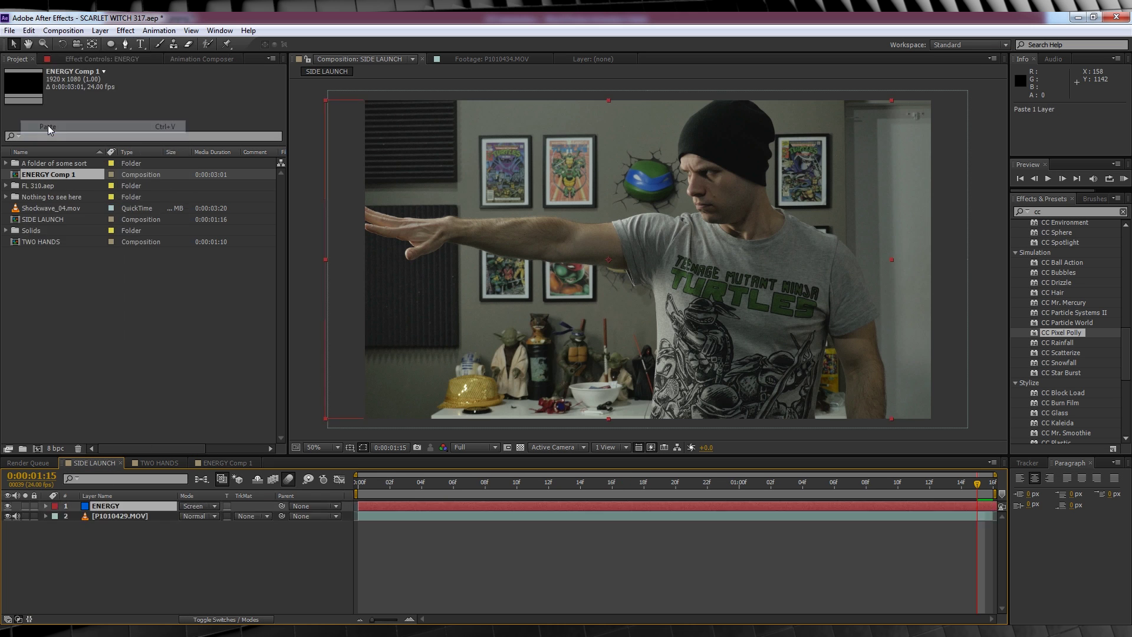
Keep the pasted ENERGY layer in Screen blend mode and show the layer switches again
click(197, 508)
click(243, 256)
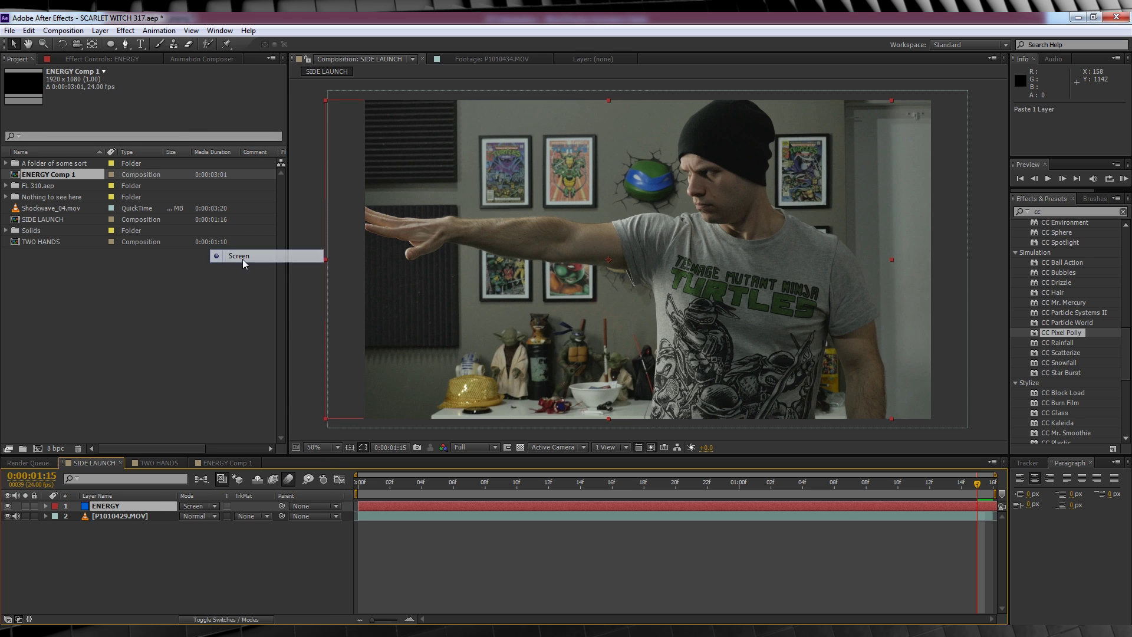
click(252, 620)
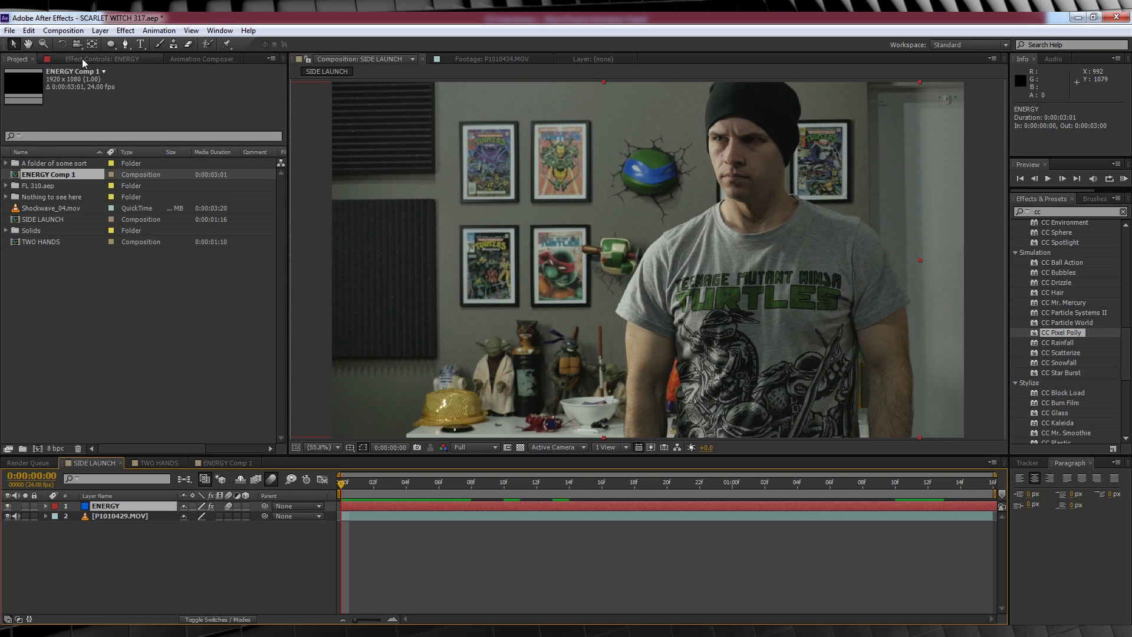
Show ENERGY's Particular settings, select its animated emitter Position XY, and preview SIDE LAUNCH
click(88, 59)
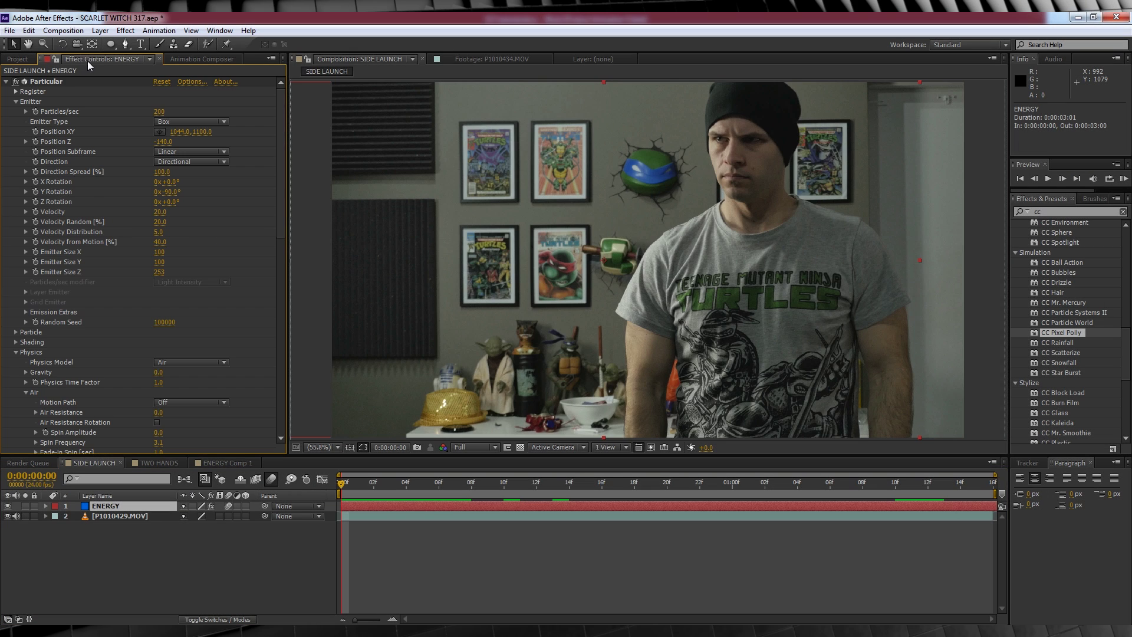
click(34, 132)
scroll(429, 417, down, 1)
key(space)
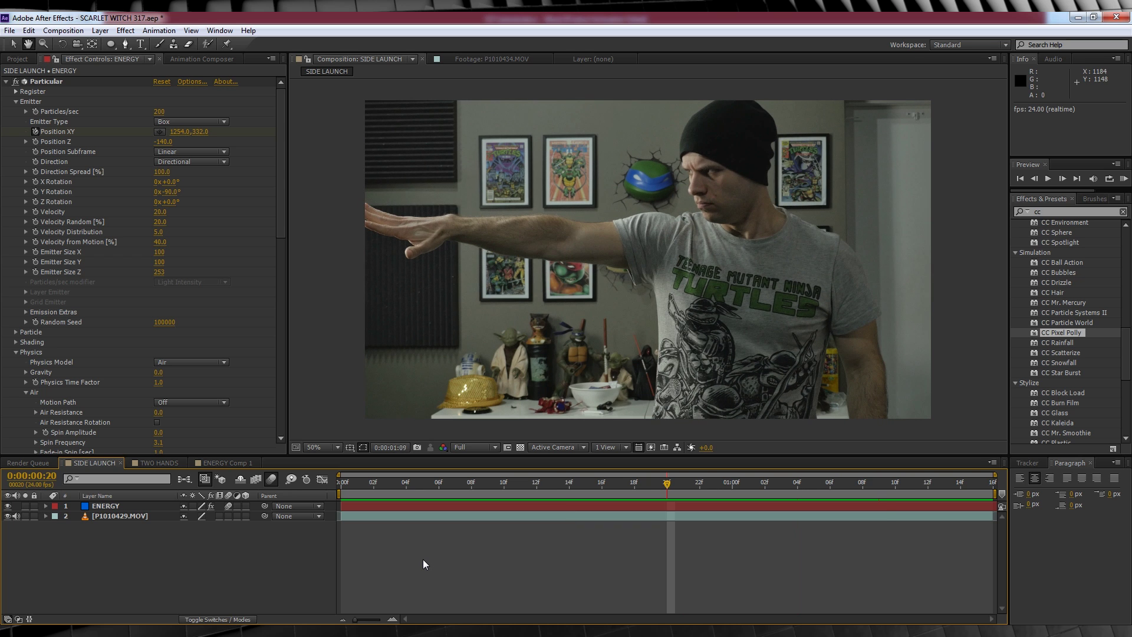
key(space)
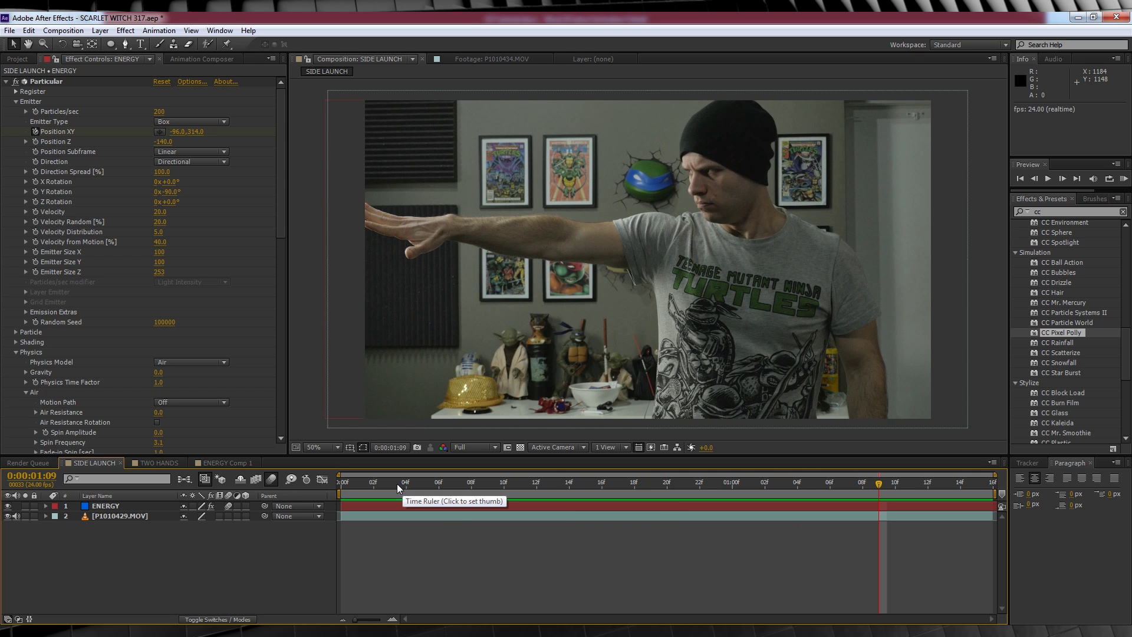
At frame 14, raise the ENERGY layer's Particular Particles/sec to 1000 and preview the result
drag(398, 484, 337, 487)
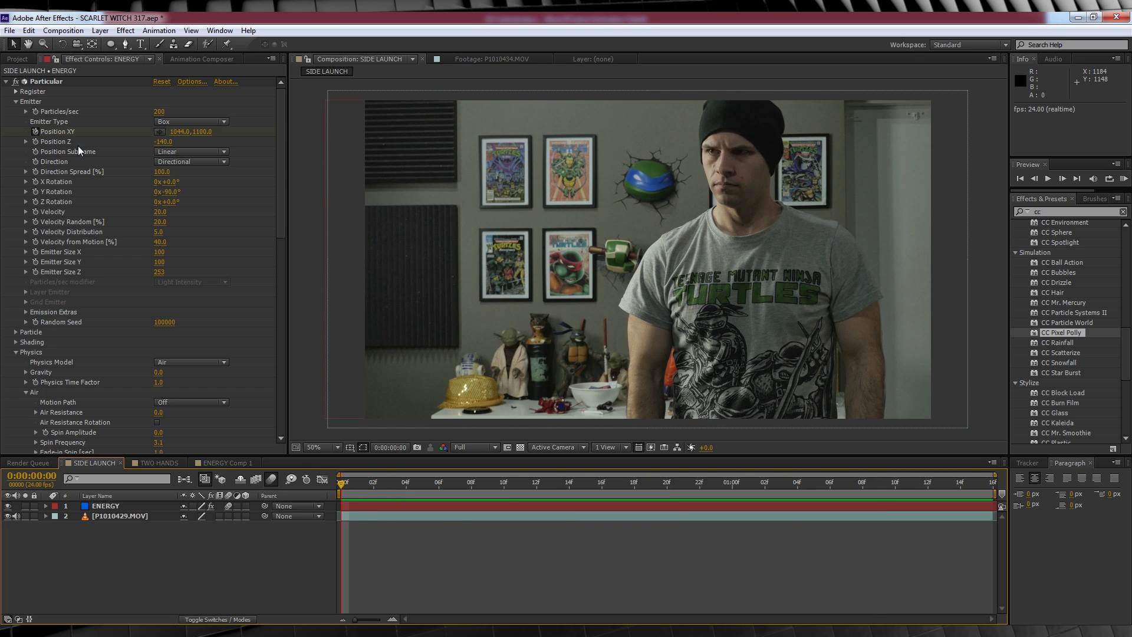
click(39, 113)
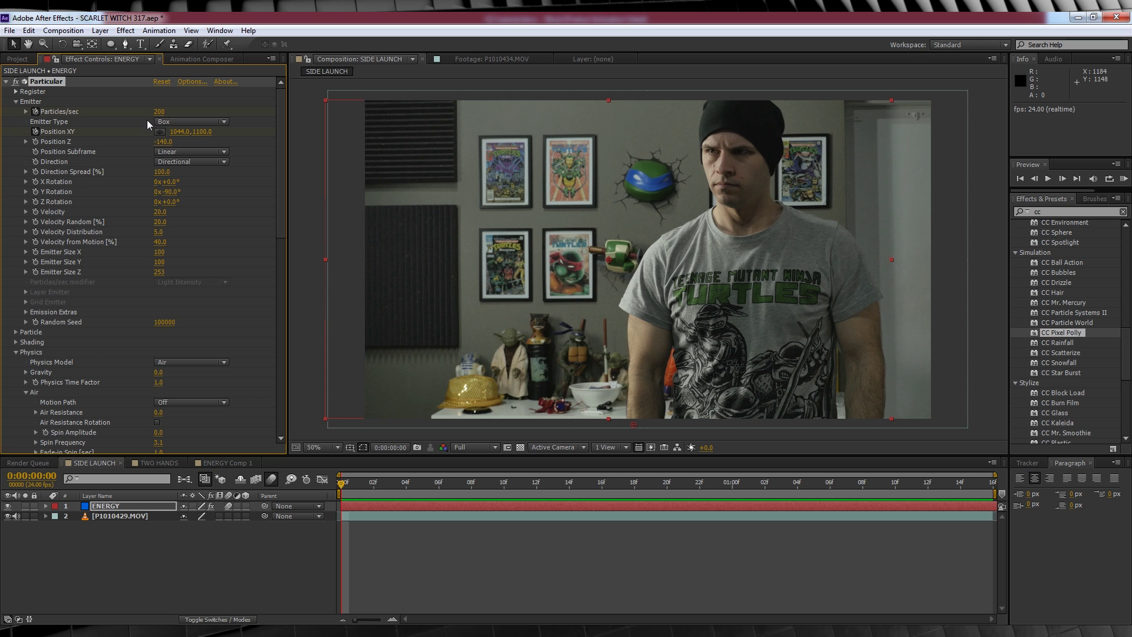
drag(464, 485, 565, 488)
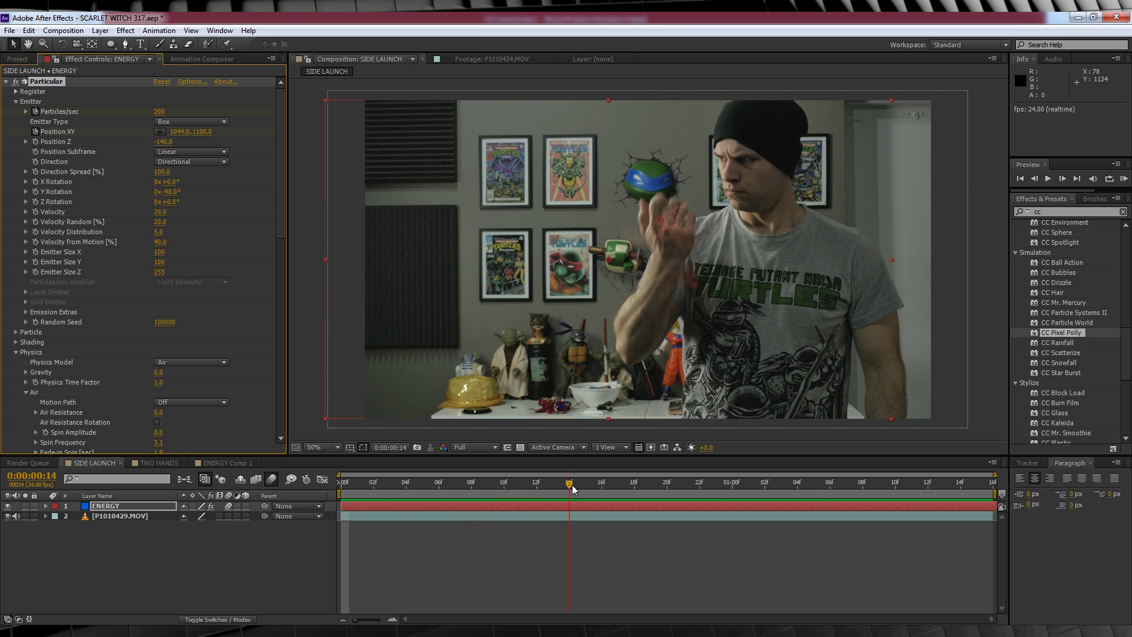
click(160, 111)
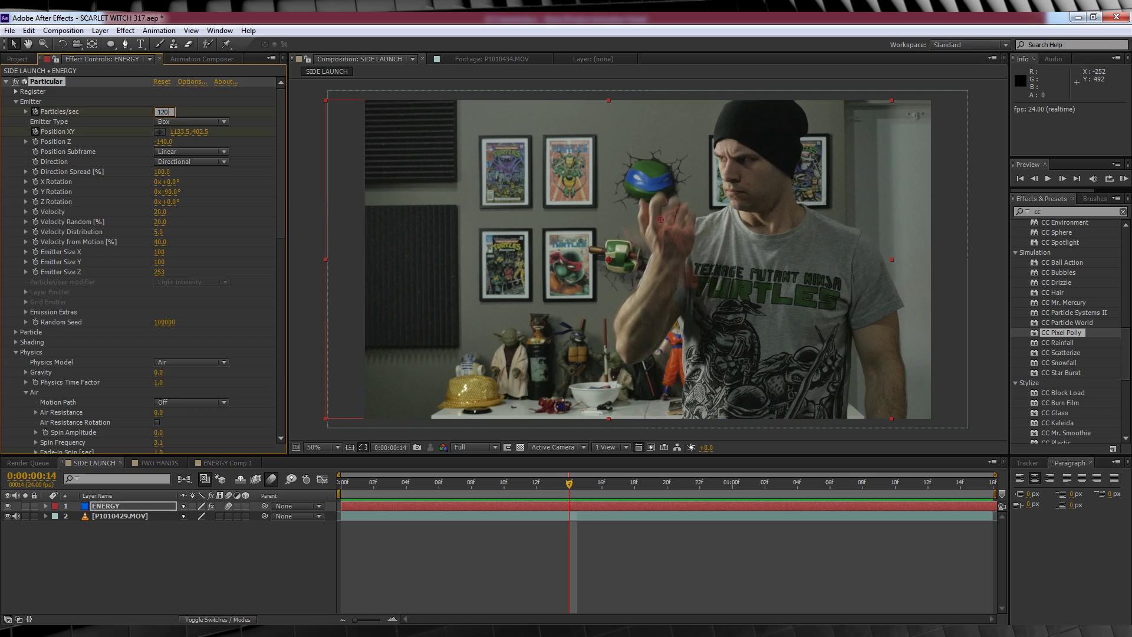
text(1000)
key(Return)
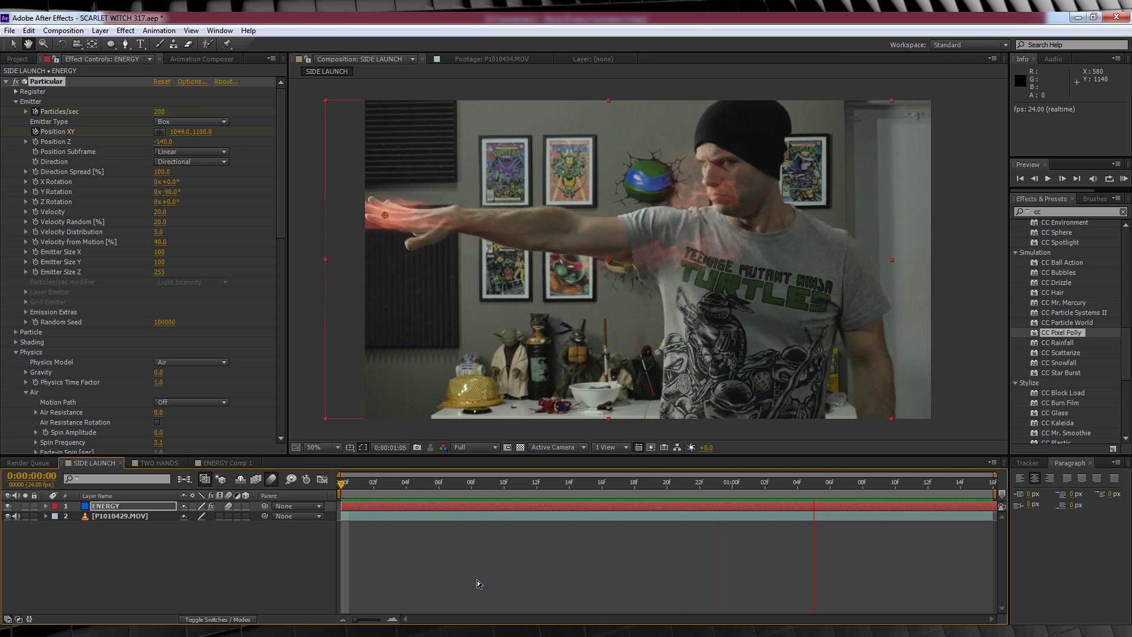
click(112, 507)
Add an adjustment layer above the particles and apply CC Light Rays to it
click(100, 30)
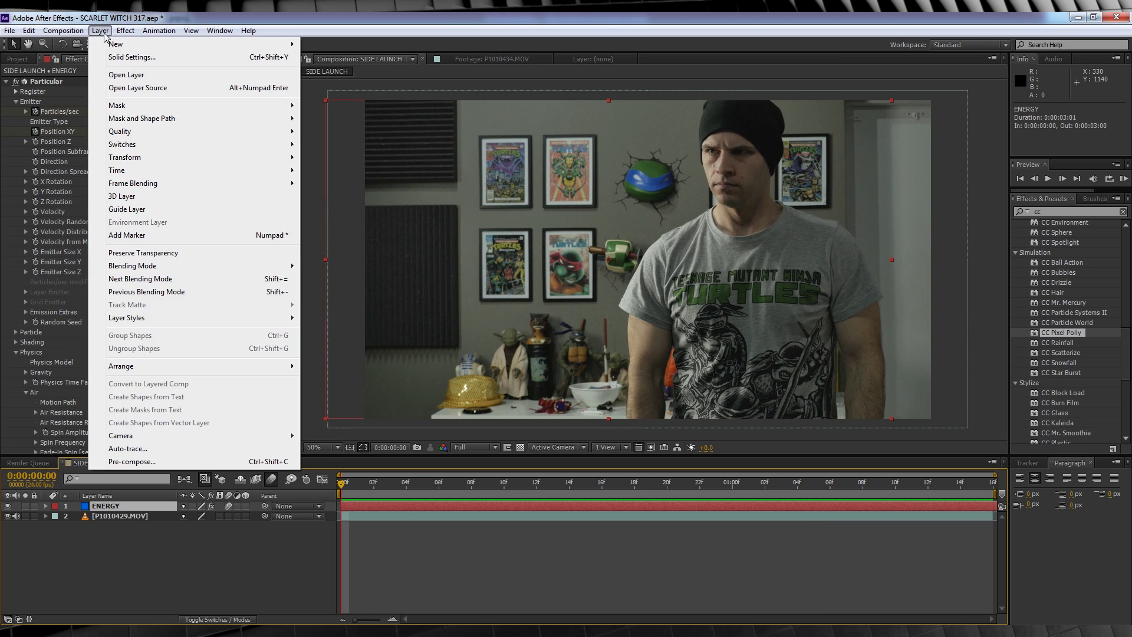
mouse_move(263, 44)
click(342, 123)
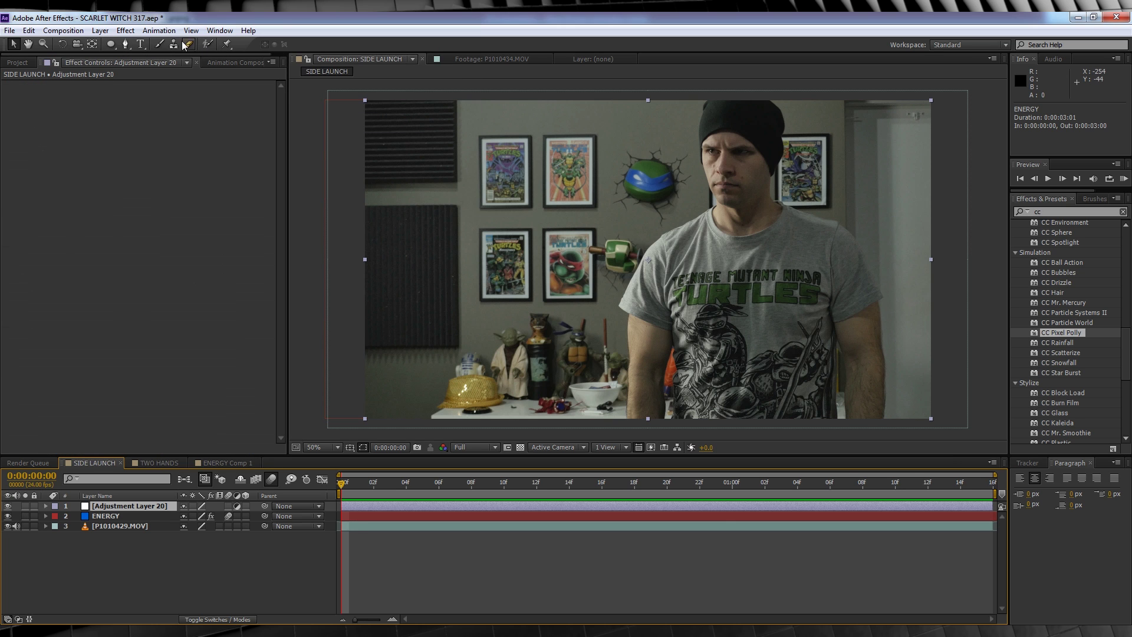
click(129, 32)
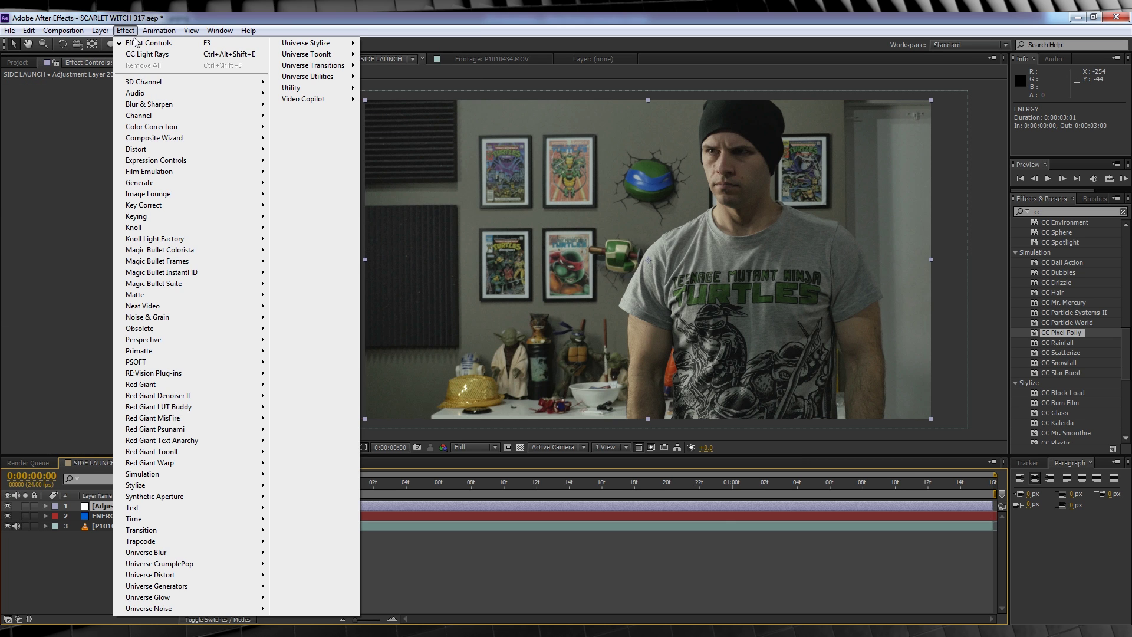
mouse_move(248, 183)
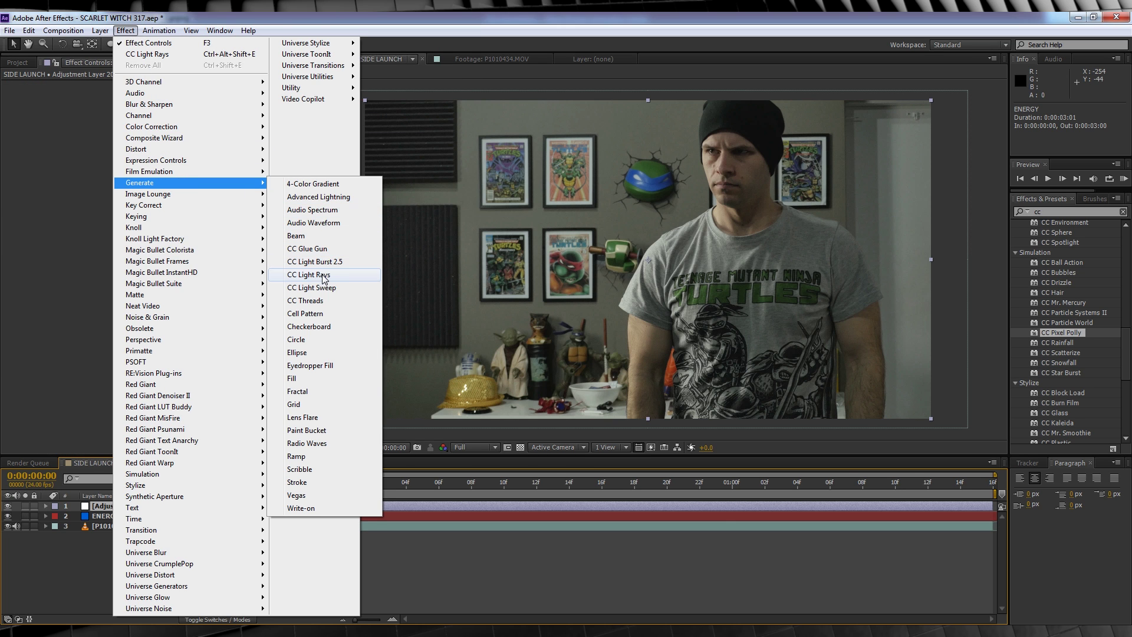
click(341, 274)
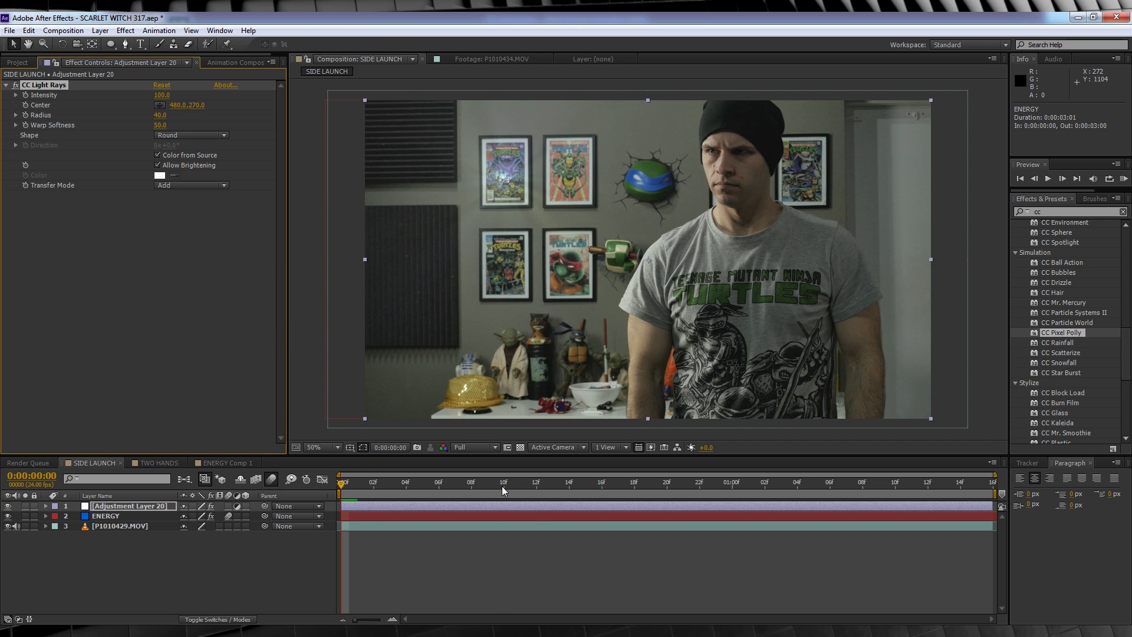
Keyframe the light rays' centre on the glowing hand, with radius 42 and warp softness 87
drag(505, 490, 618, 485)
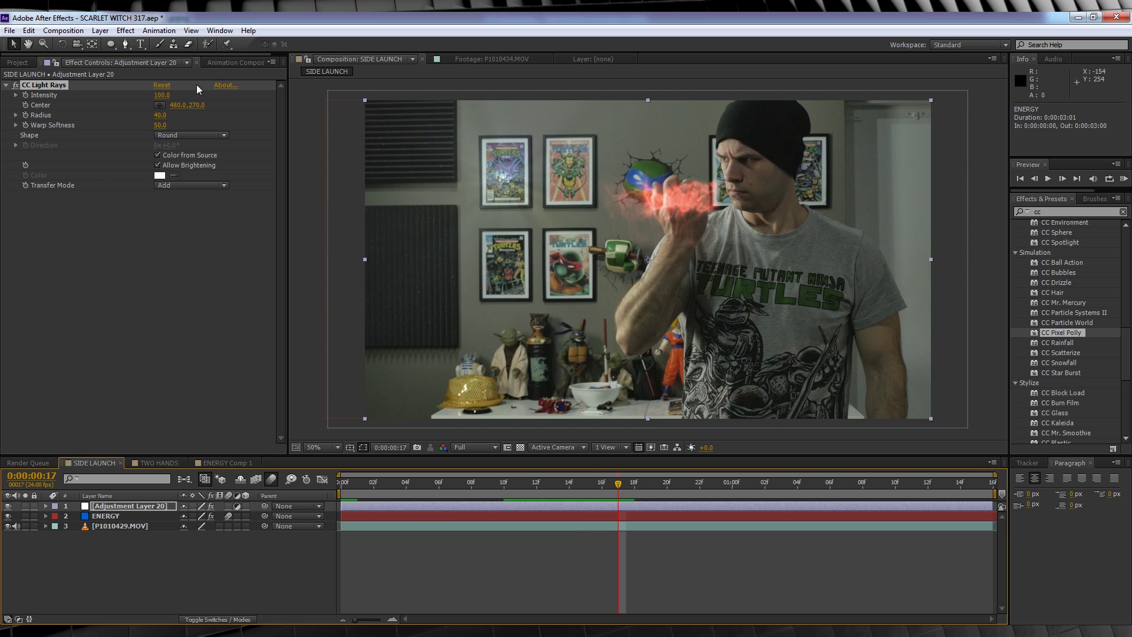
click(160, 105)
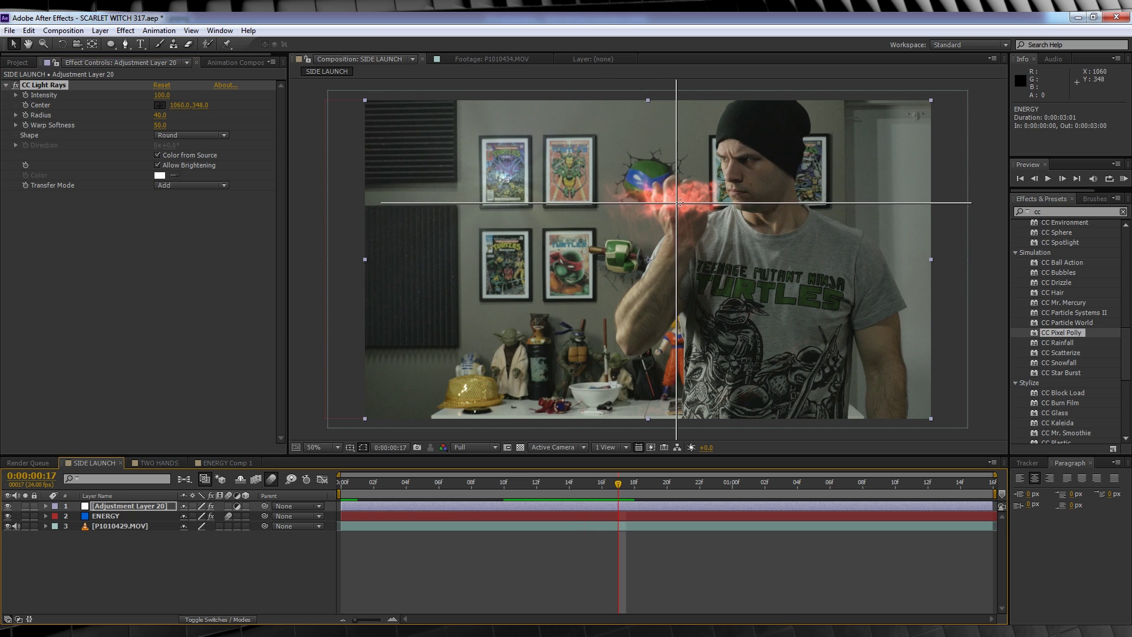
click(681, 201)
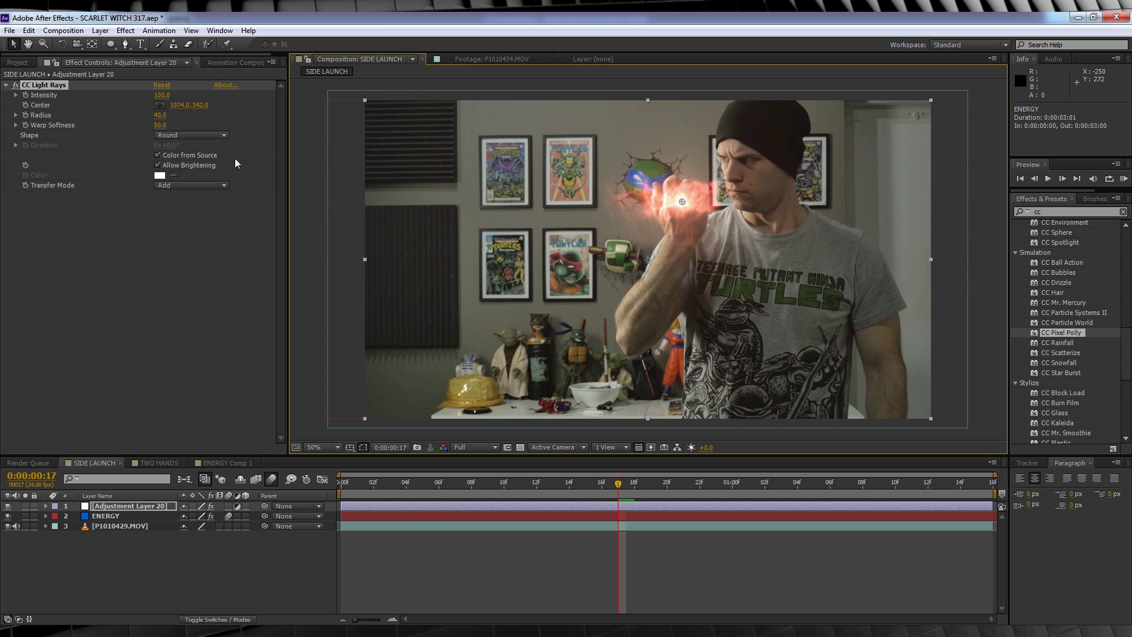
click(25, 105)
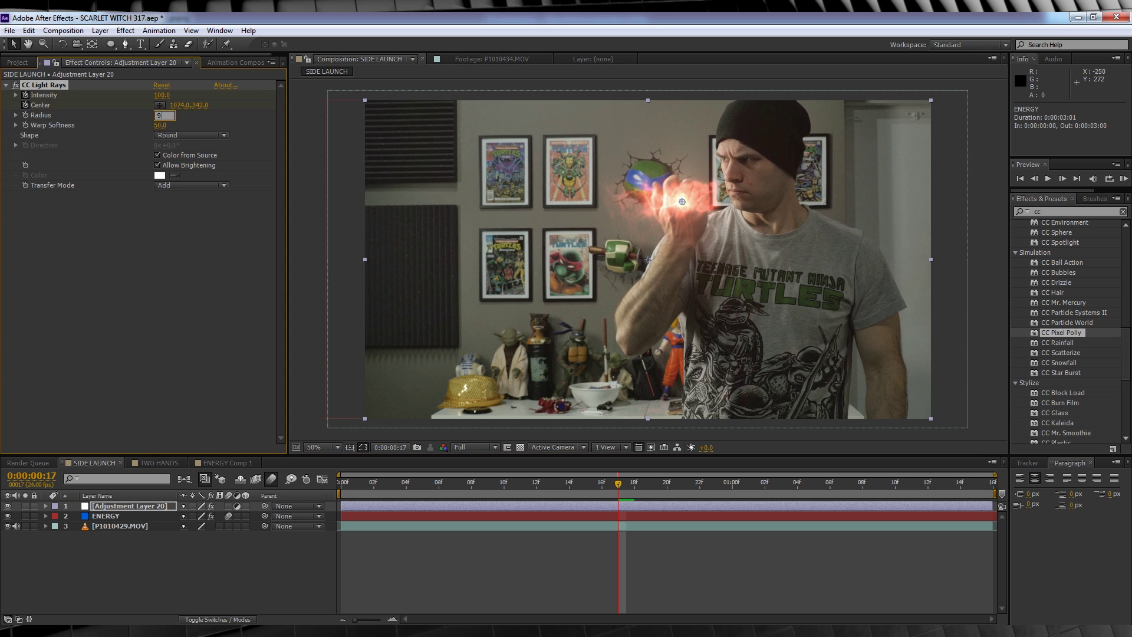
drag(161, 117, 163, 118)
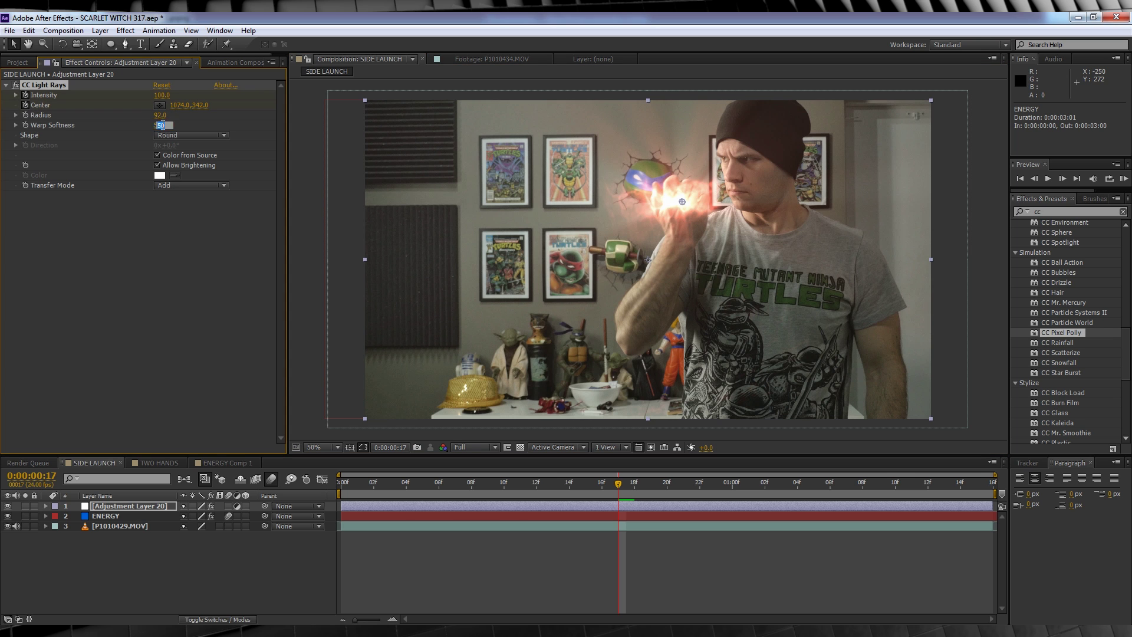
key(Return)
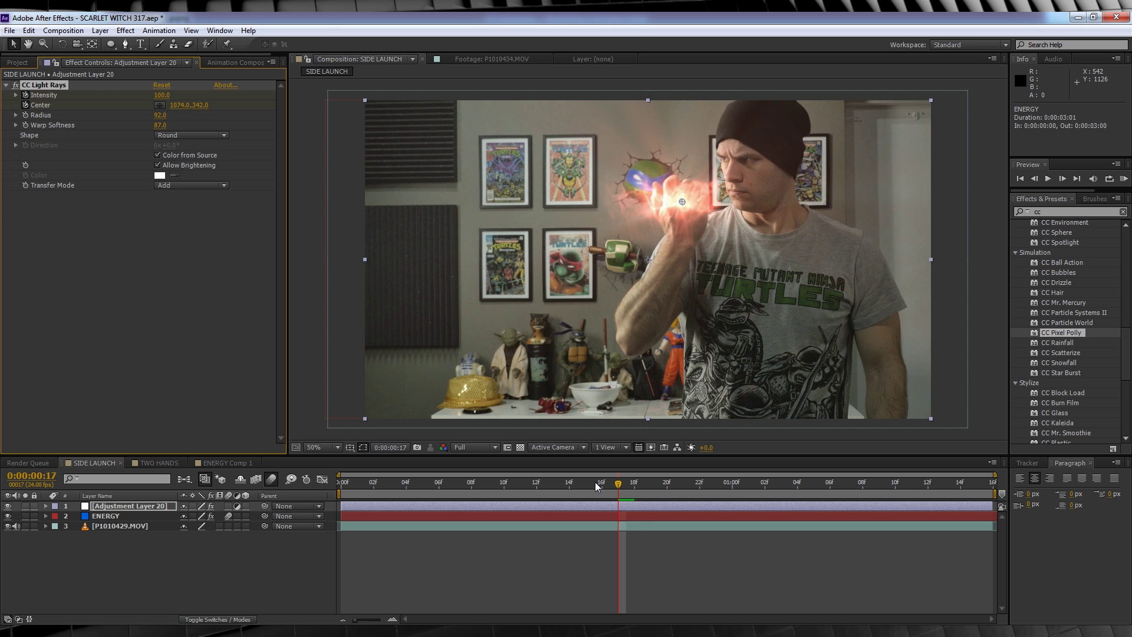
key(Page_Down)
key(Page_Down)
Keyframe the light rays' centre onto the hand across frames, ending at -236.0, 332.0 by 1:15
key(Page_Down)
drag(684, 199, 295, 200)
click(699, 485)
key(Page_Down)
key(Page_Down)
key(Page_Down)
key(Page_Down)
click(774, 486)
key(Page_Down)
key(Page_Down)
key(Page_Down)
key(Page_Down)
key(Page_Down)
key(Page_Down)
key(Page_Down)
key(Page_Down)
key(Page_Down)
key(Page_Down)
key(Page_Down)
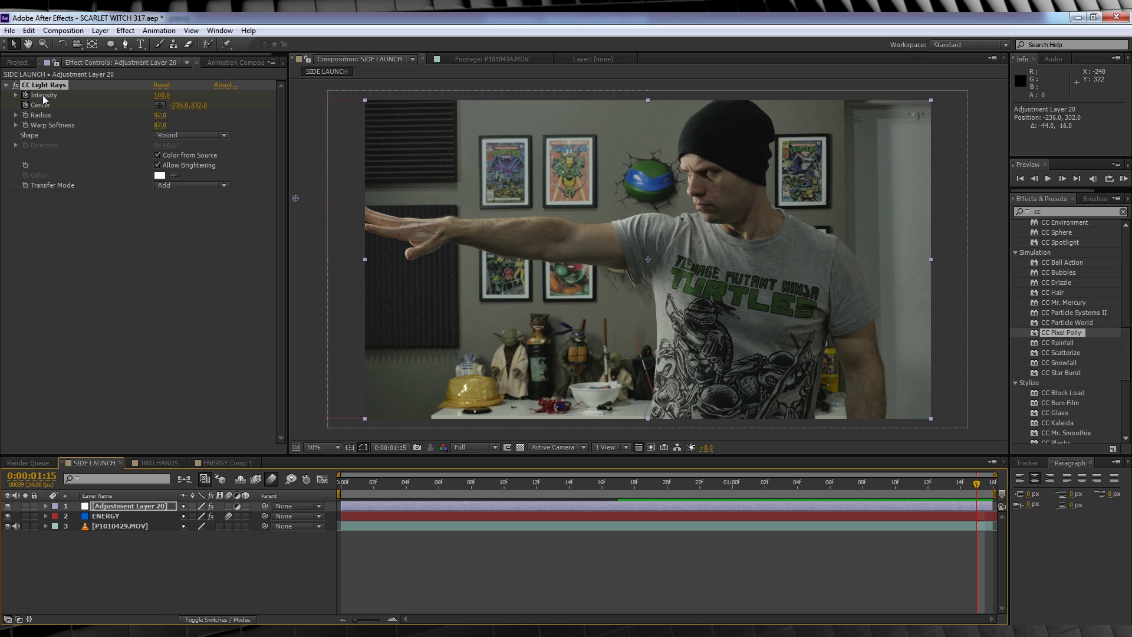
drag(956, 478, 552, 485)
Keyframe CC Light Rays intensity from 0 at frame 13 to 147 at frame 21, then preview
click(162, 96)
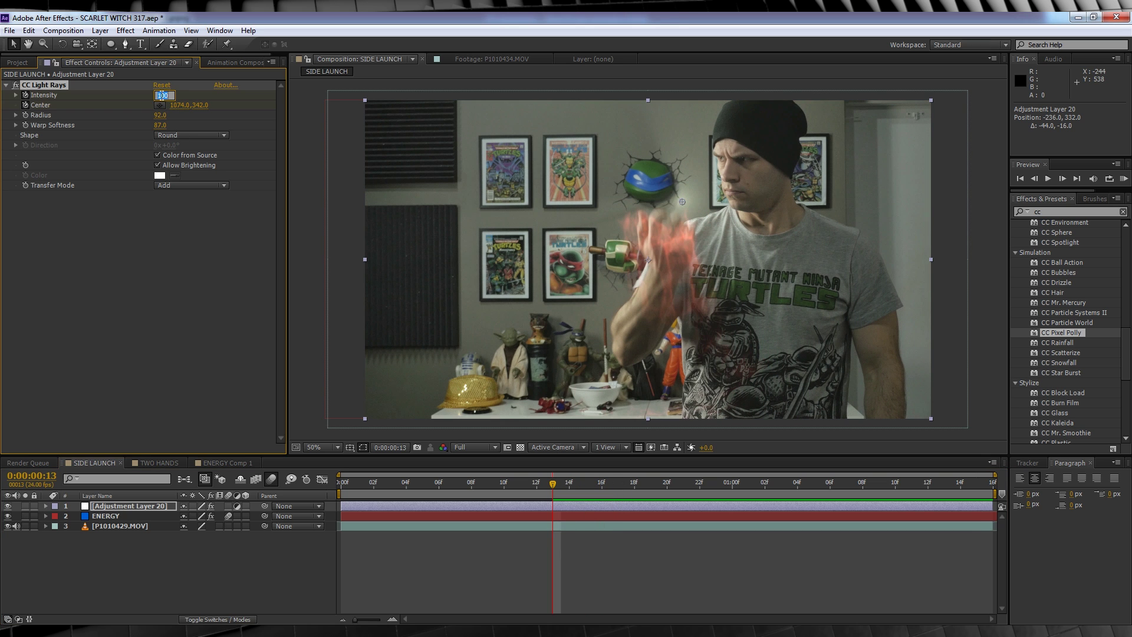
key(Return)
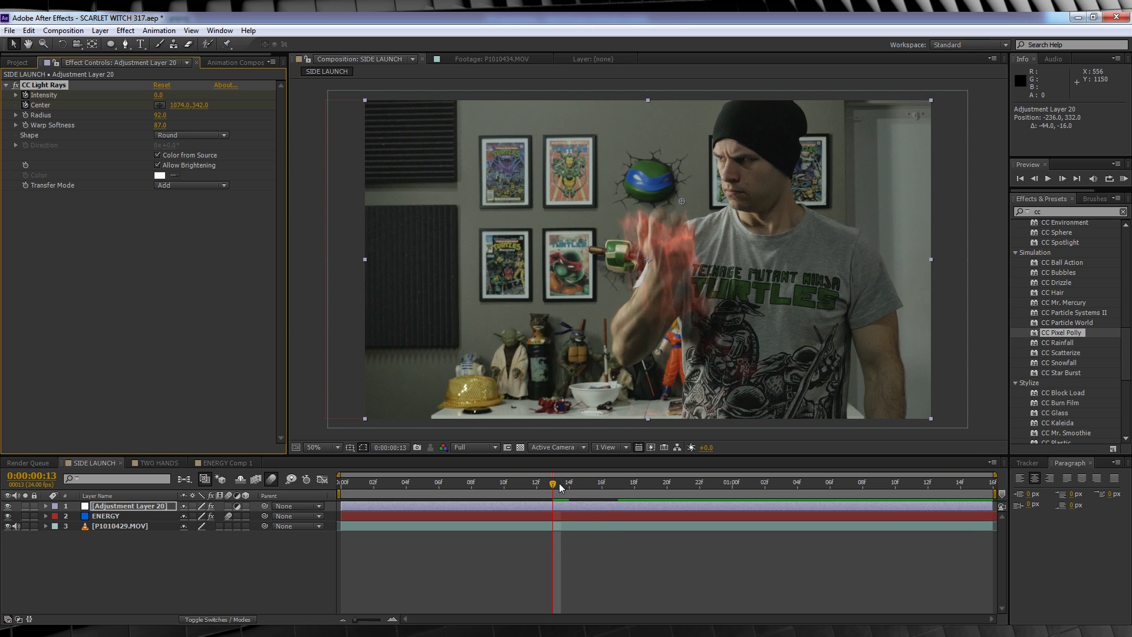
drag(559, 487, 684, 489)
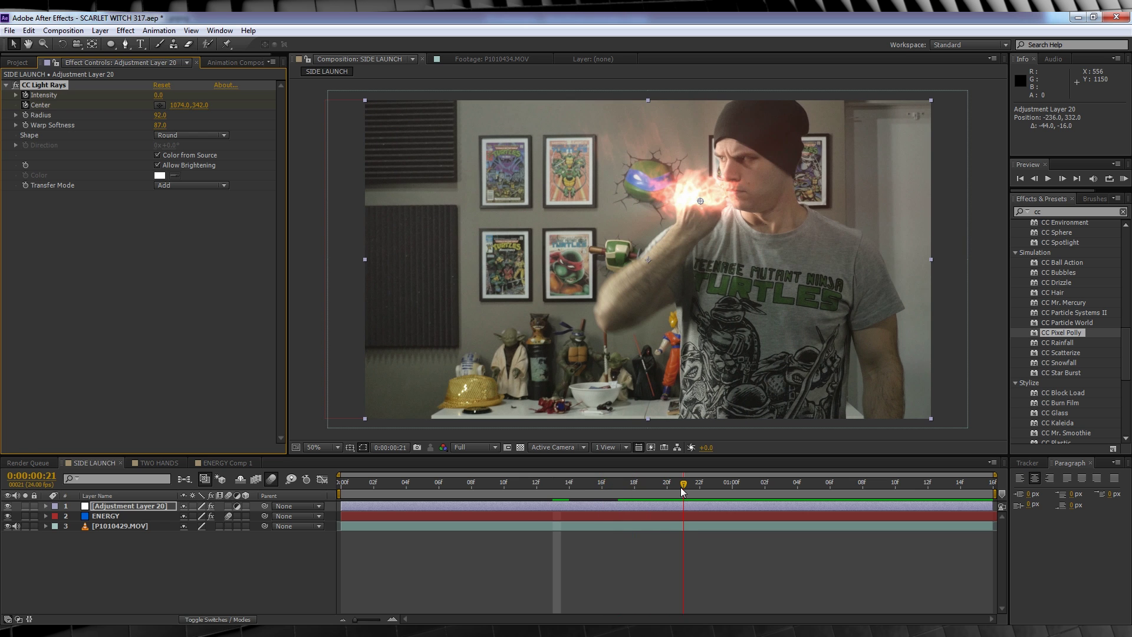
click(162, 96)
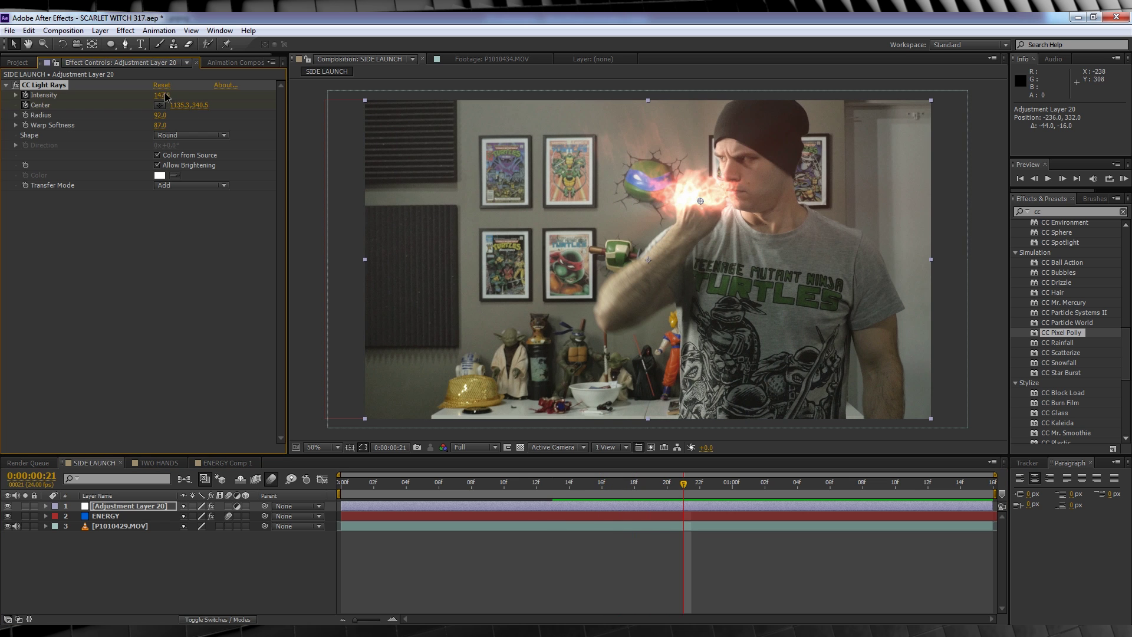
key(Return)
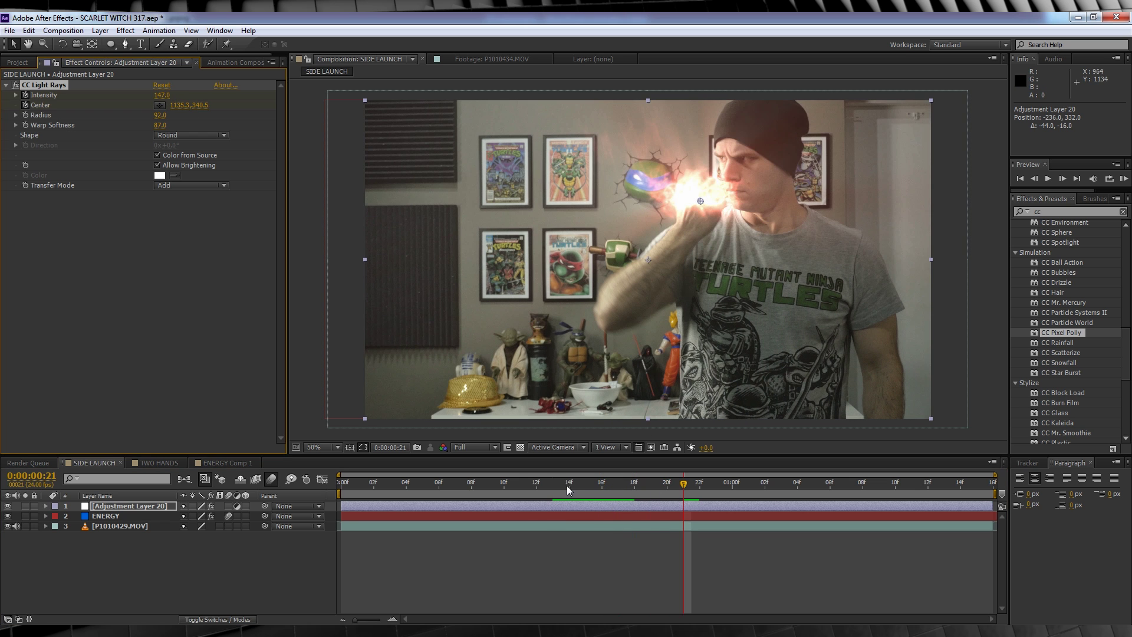
key(KP_0)
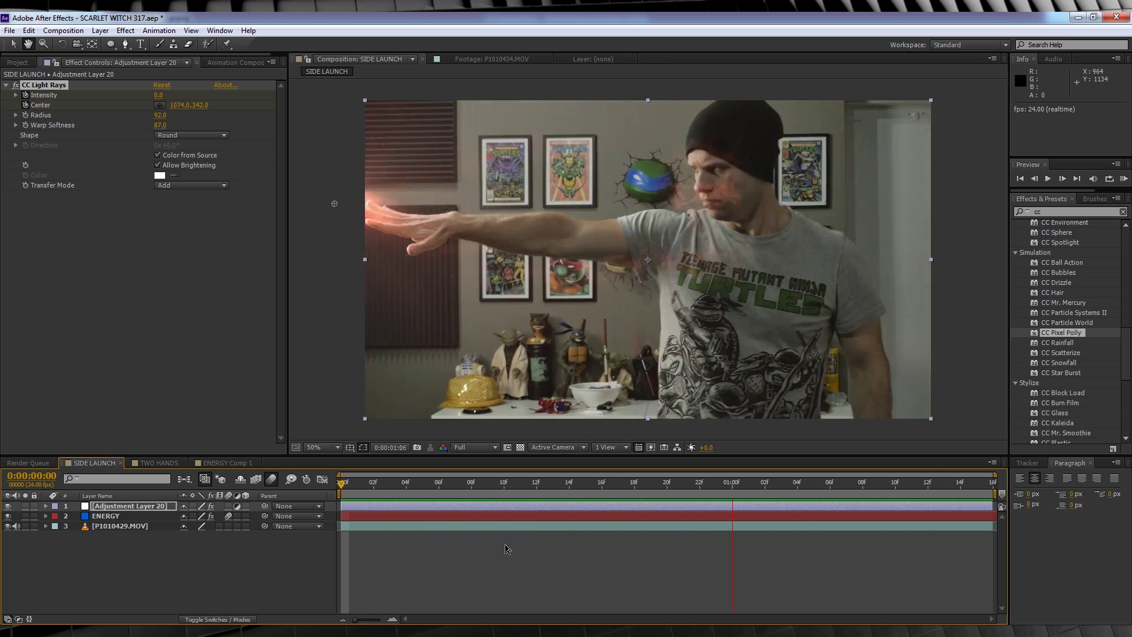
click(182, 487)
Add a new adjustment layer on top with the Turbulent Displace effect applied
click(101, 32)
mouse_move(112, 41)
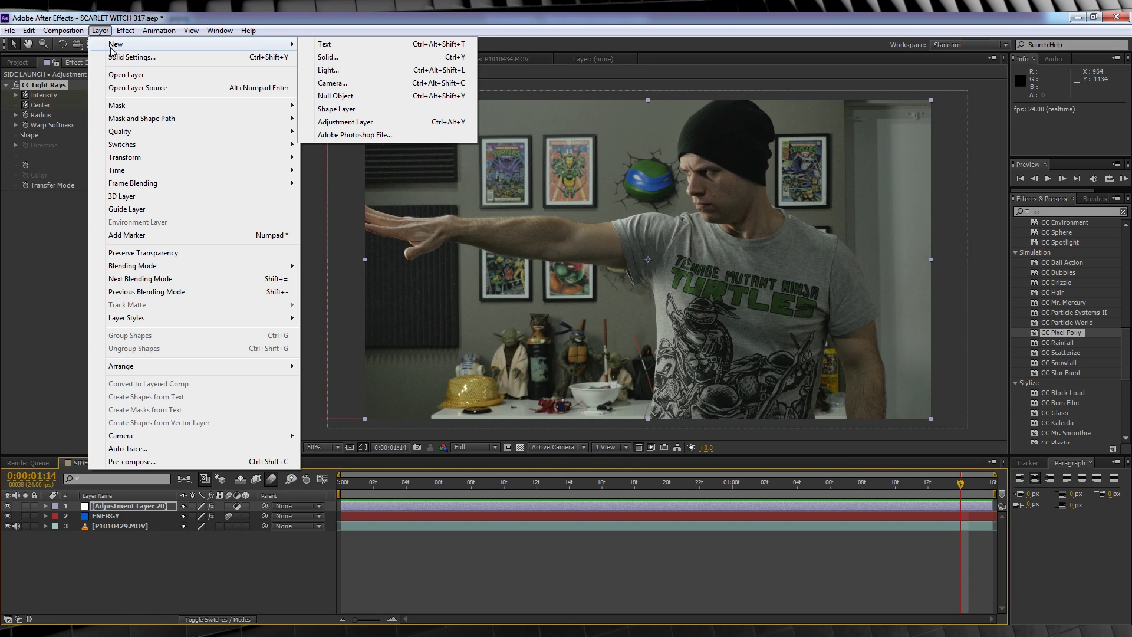
click(373, 121)
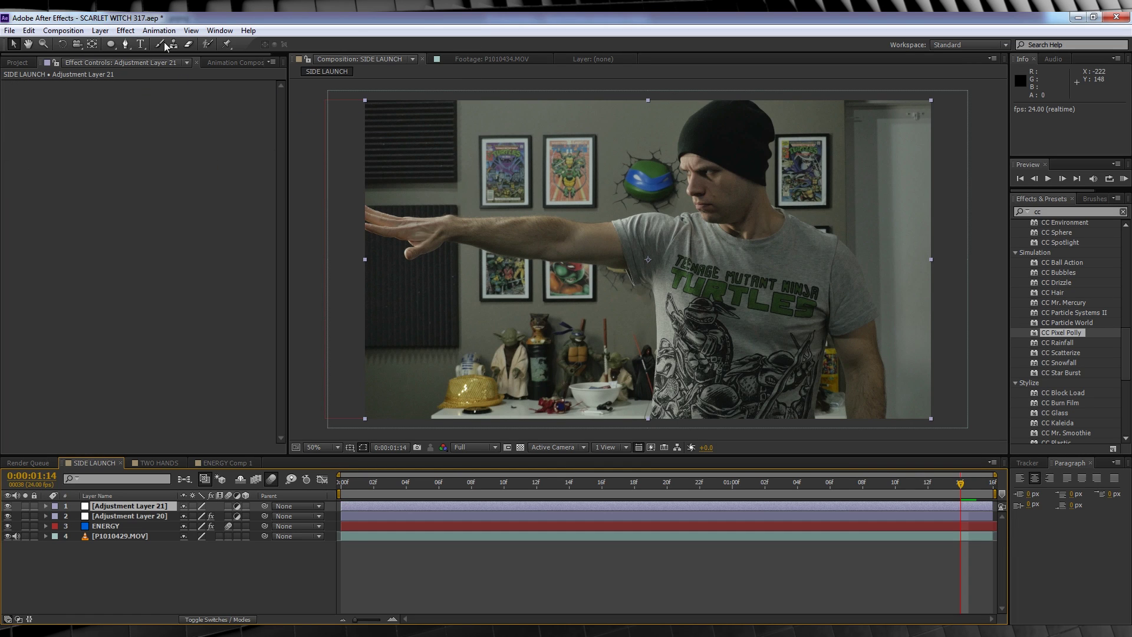
click(130, 31)
mouse_move(248, 149)
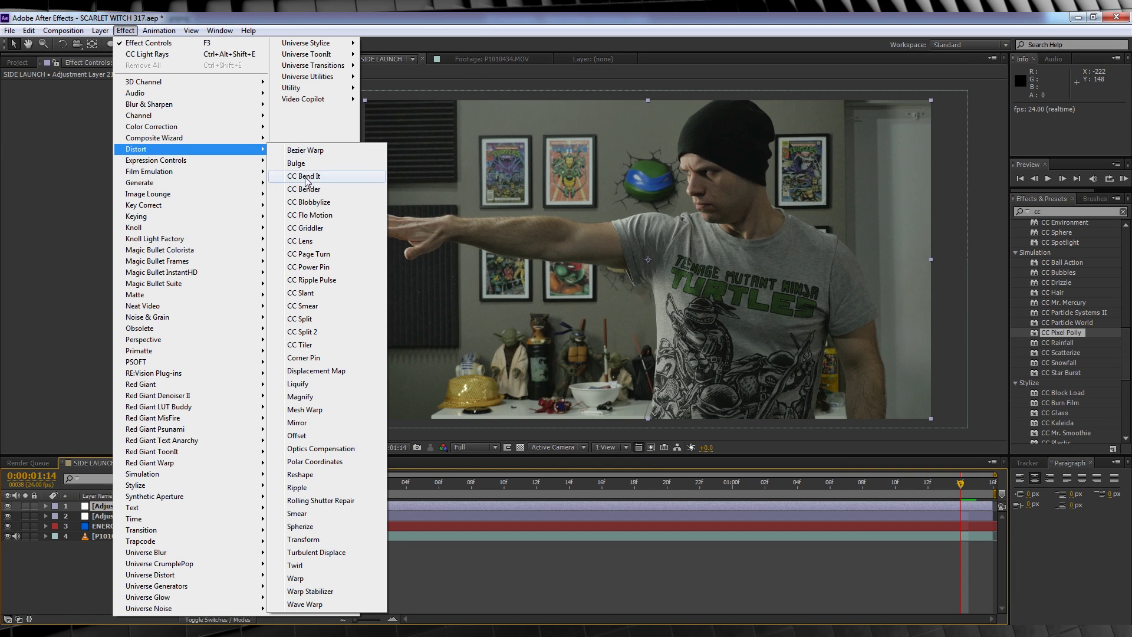
click(324, 552)
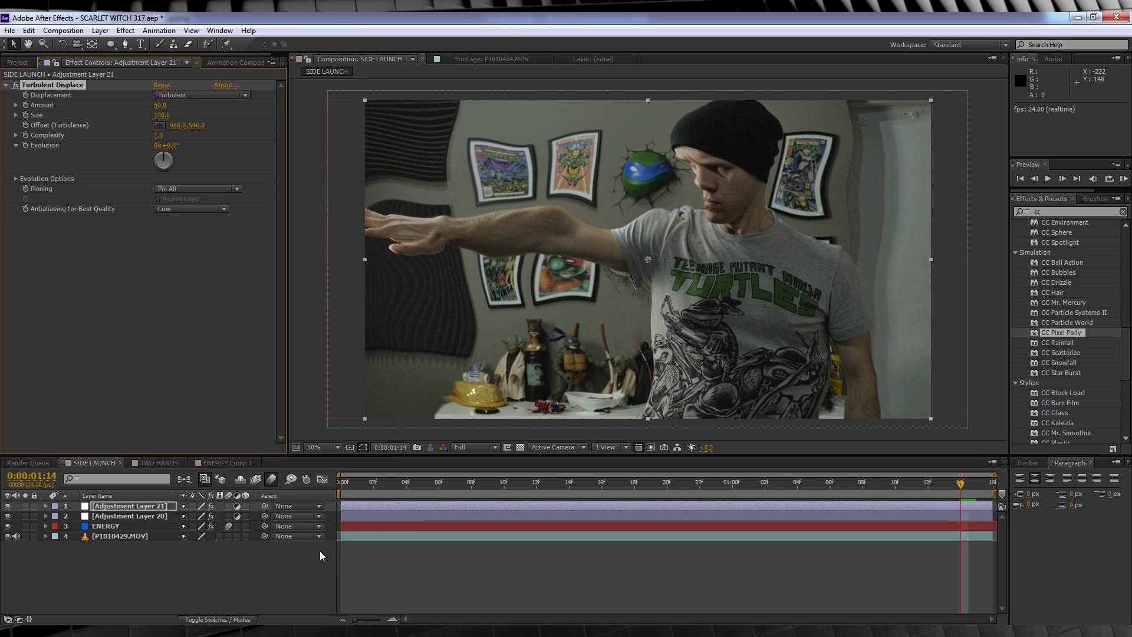
Keyframe Turbulent Displace Evolution from the first frame to 2x+0.0 at 1:15, with Size 12
key(Home)
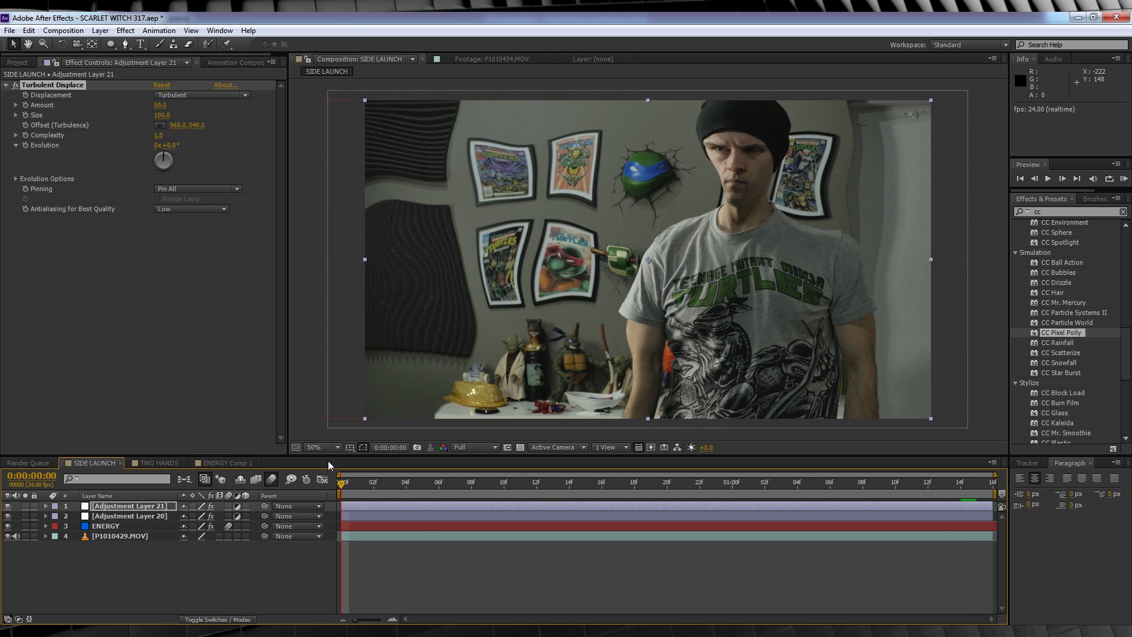
click(26, 145)
click(995, 485)
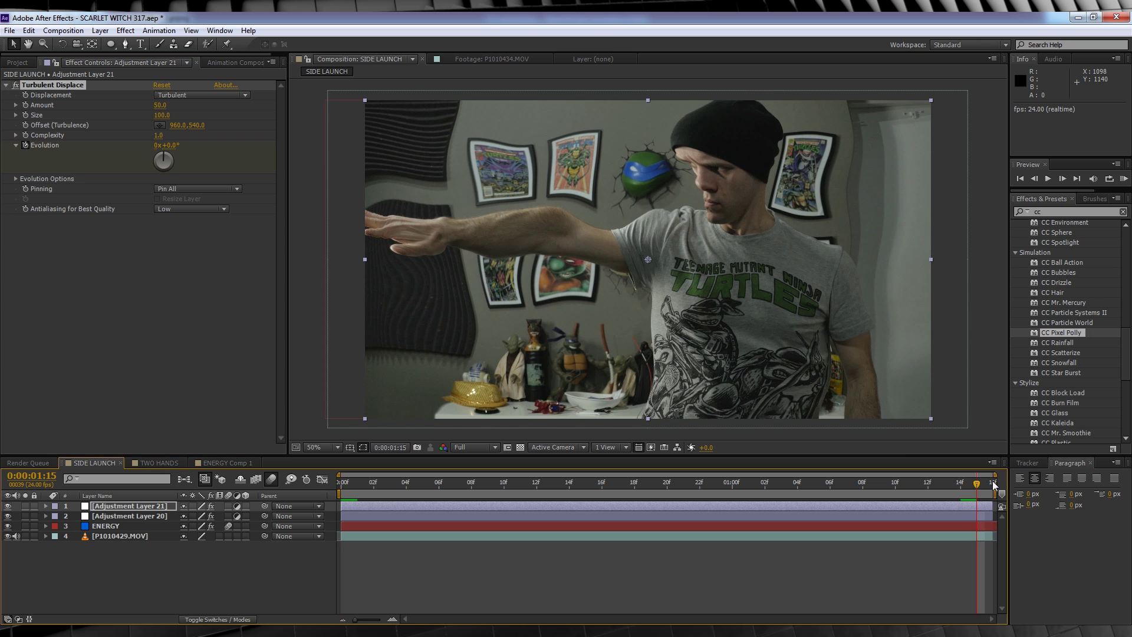
click(156, 145)
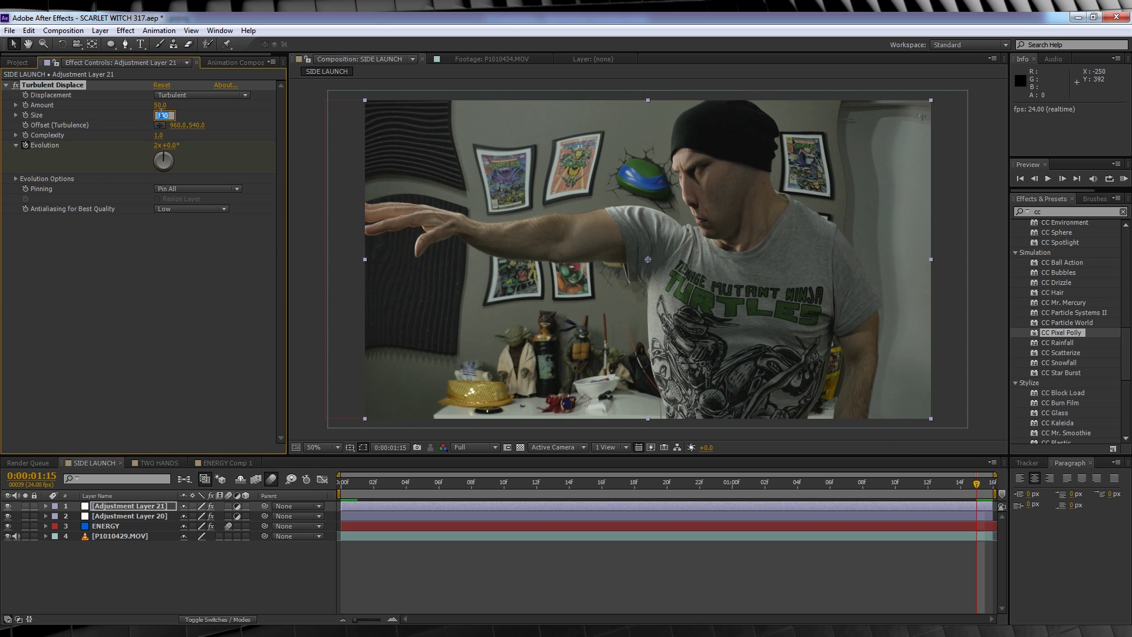
text(12)
key(Return)
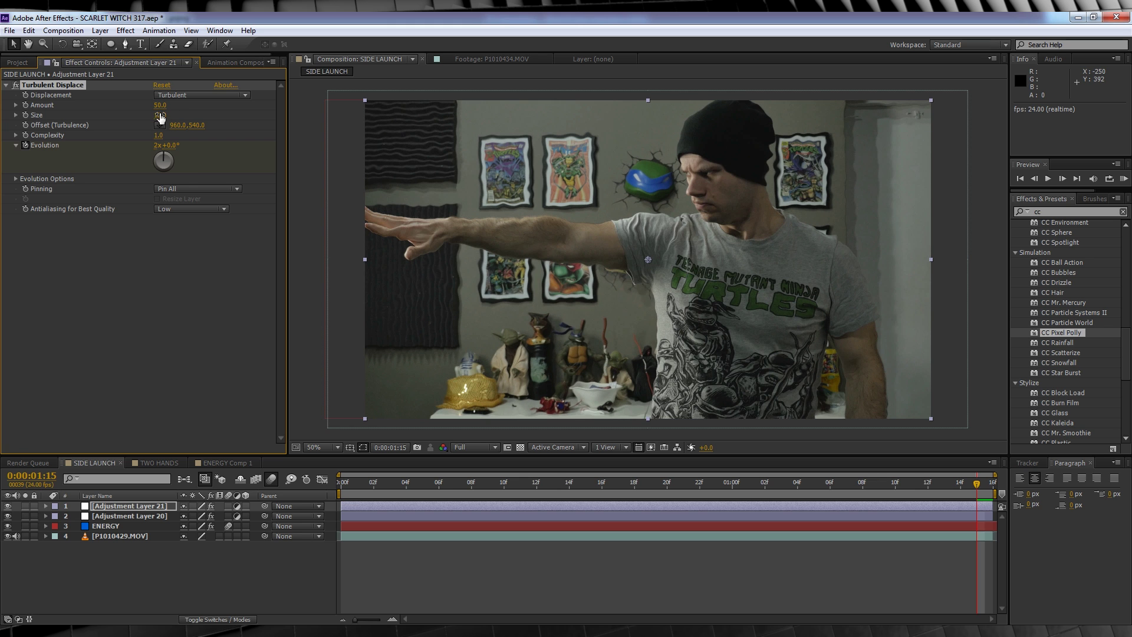
Keyframe Turbulent Displace Amount at 0 at 1:01, 75 at 1:04, and 0 at 1:12
drag(678, 481, 755, 484)
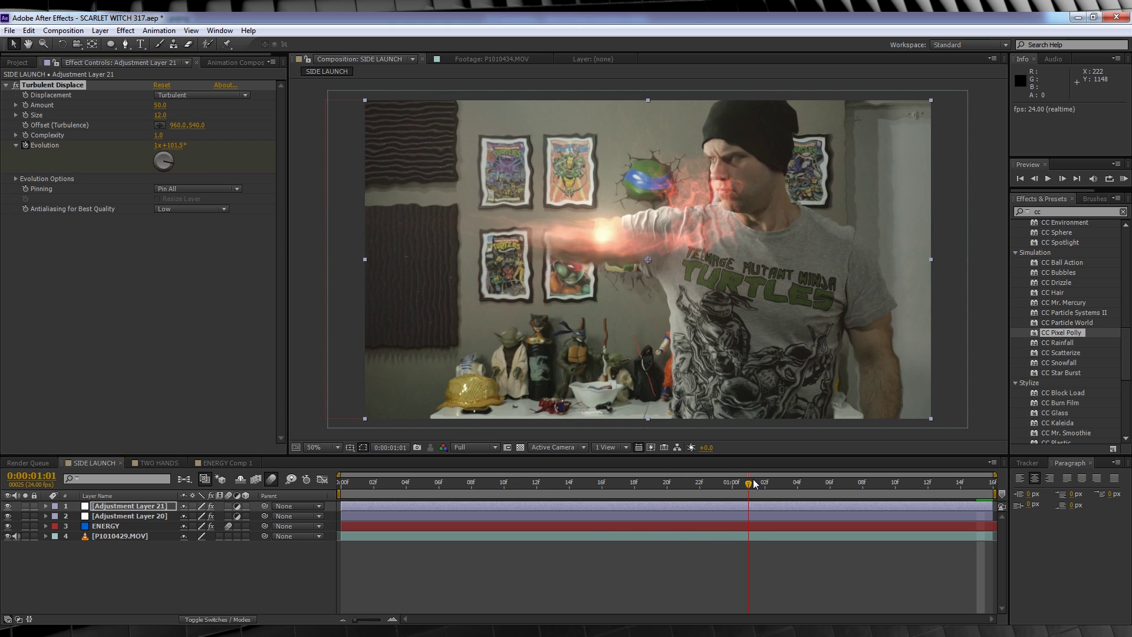
click(35, 113)
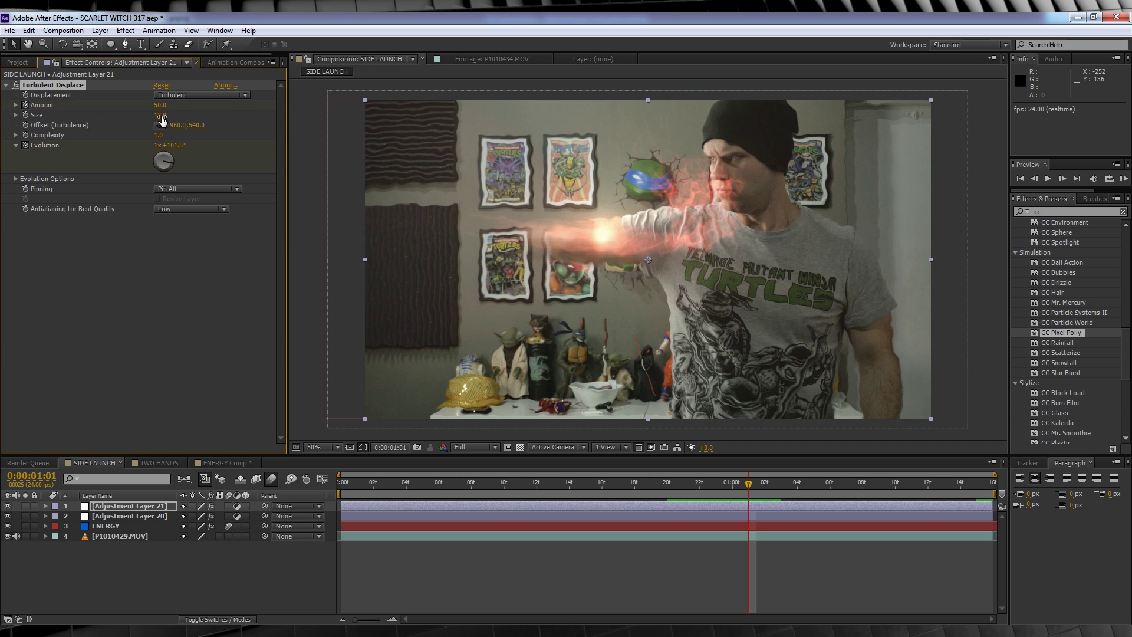
key(Return)
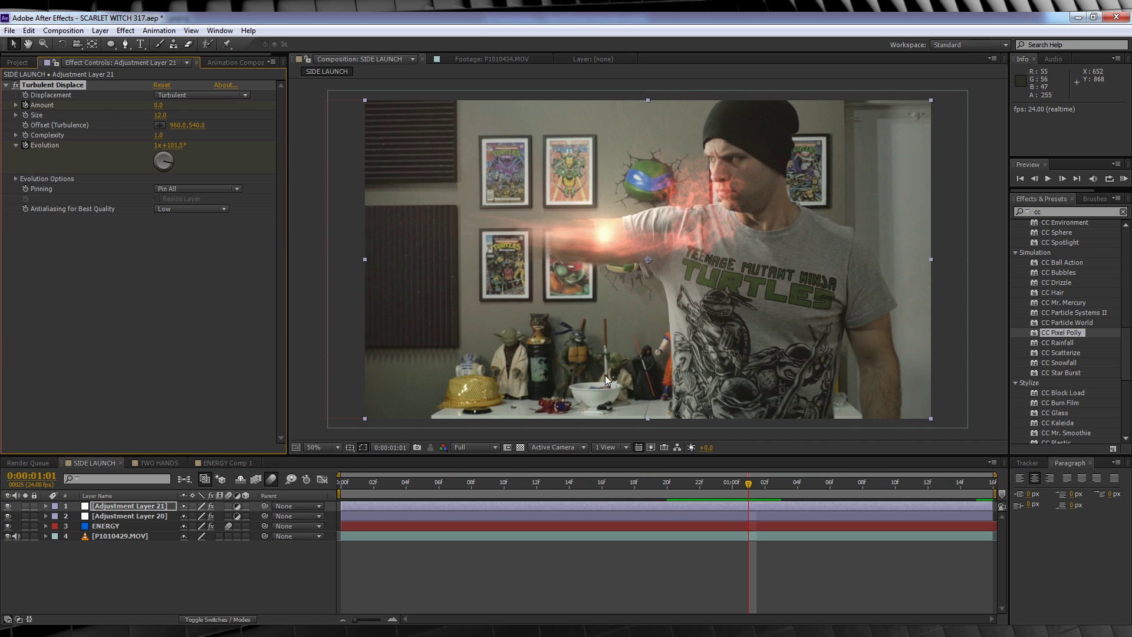
drag(750, 484, 797, 483)
click(157, 106)
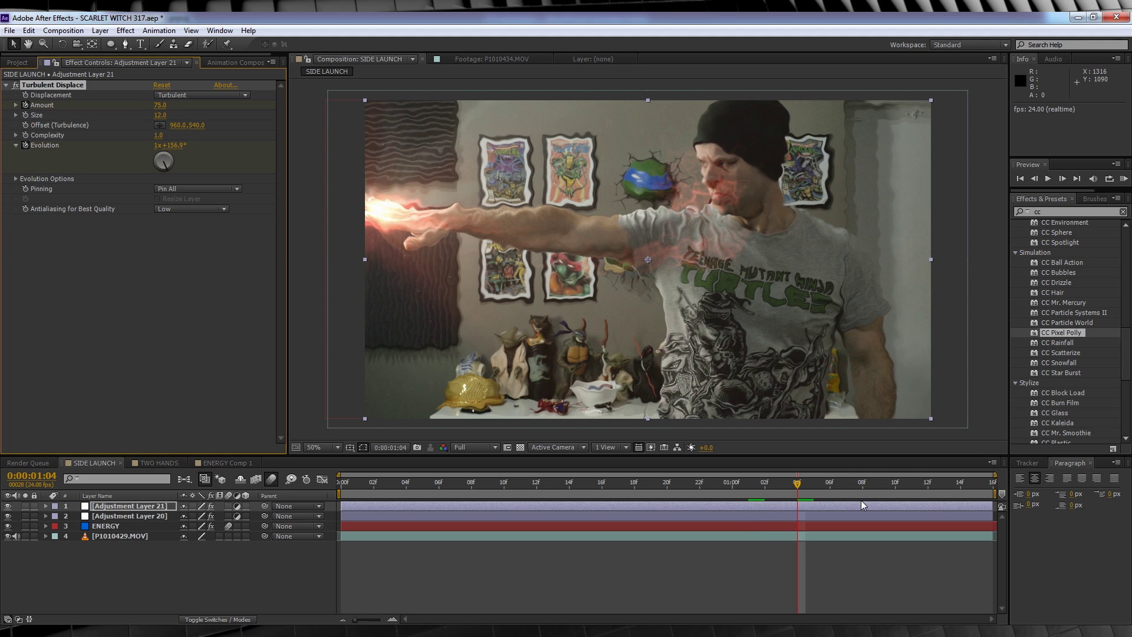
drag(803, 487, 927, 494)
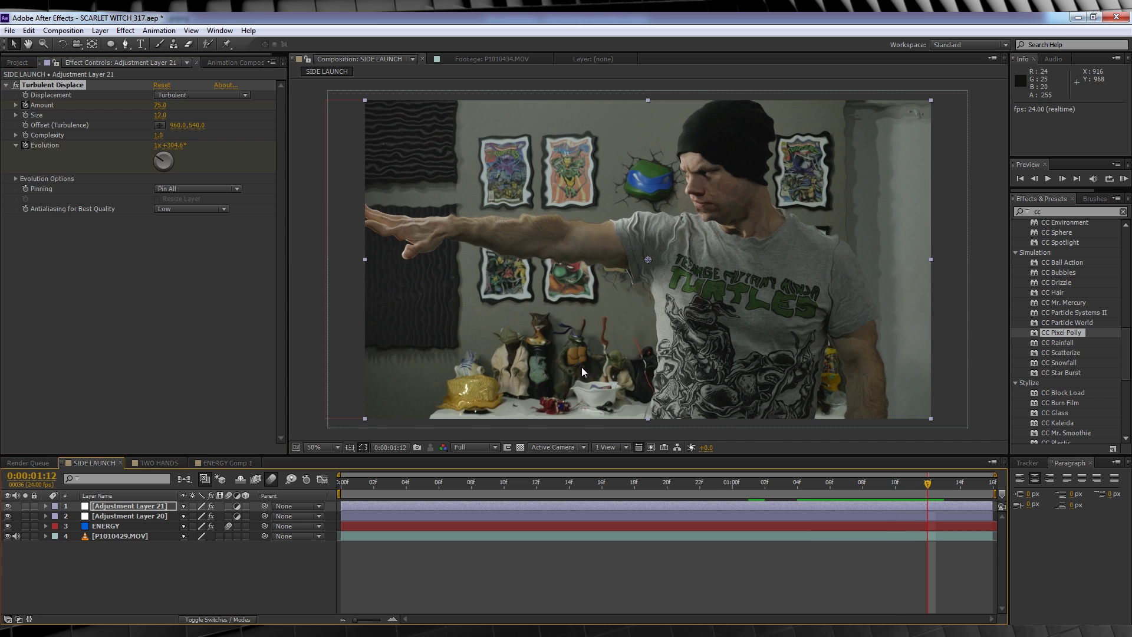
click(160, 105)
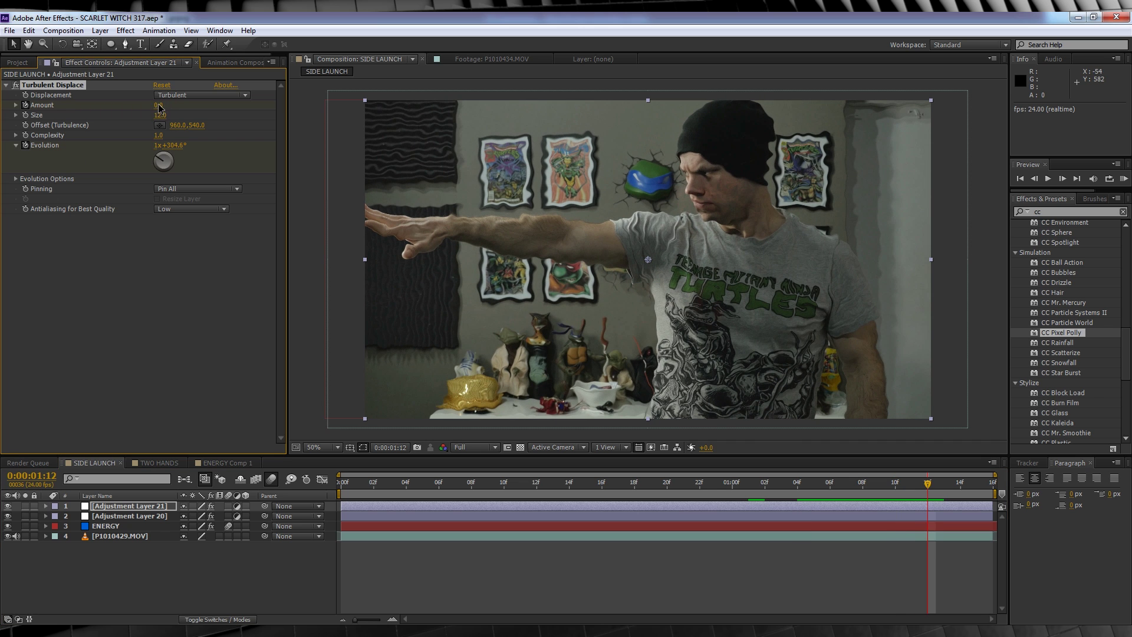
key(Return)
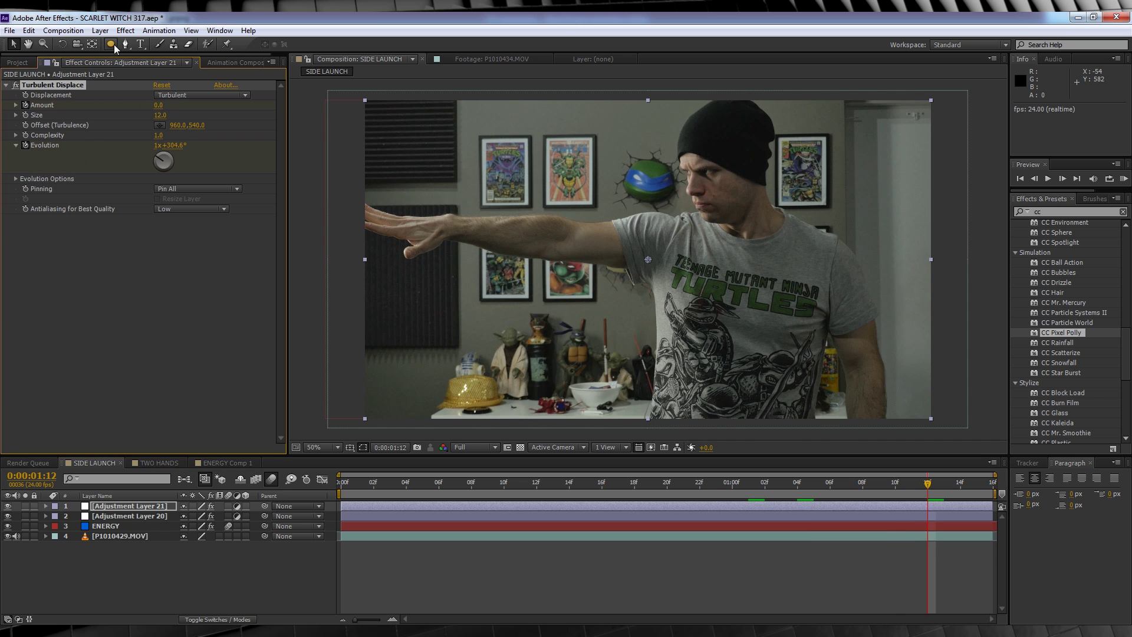
Draw a closed Pen mask outlining the outstretched arm on the distortion adjustment layer
click(125, 45)
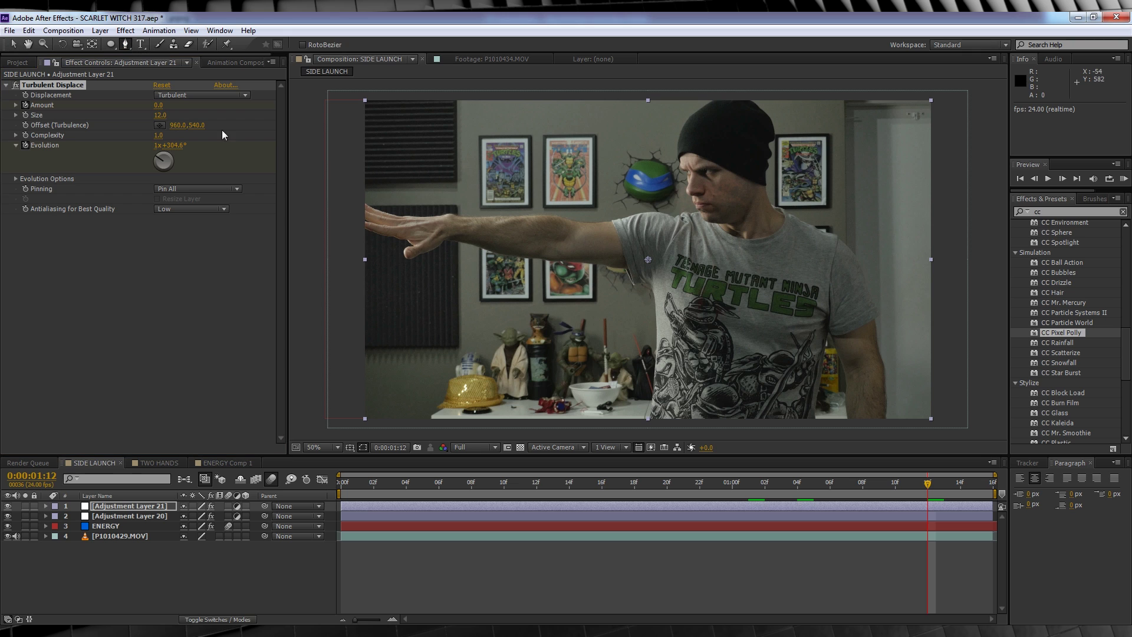
click(353, 168)
click(398, 186)
click(415, 185)
click(476, 186)
click(502, 186)
click(526, 194)
click(606, 273)
click(534, 285)
click(418, 285)
click(345, 291)
click(318, 285)
click(317, 215)
click(317, 184)
click(354, 167)
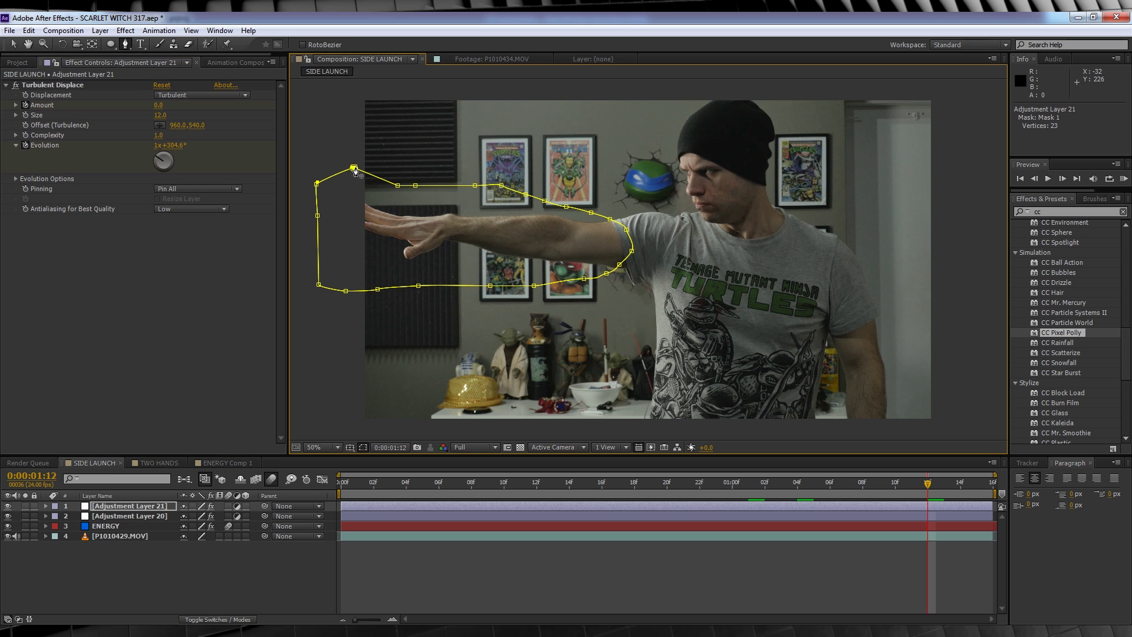
Feather the arm mask by 100 pixels and preview the softened distortion
key(f)
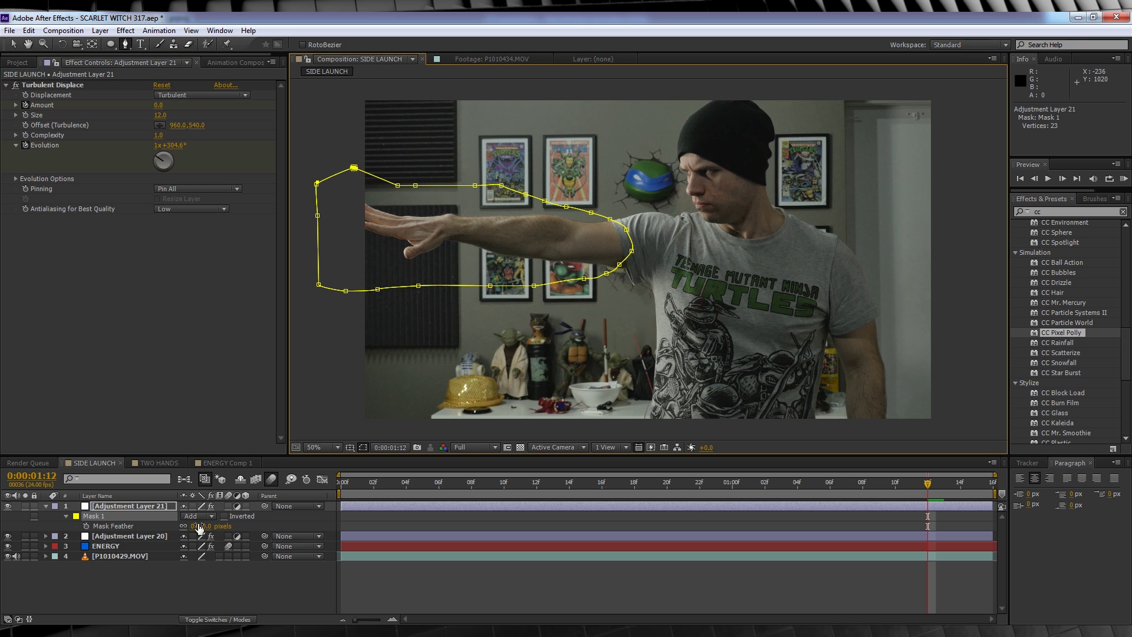
click(204, 526)
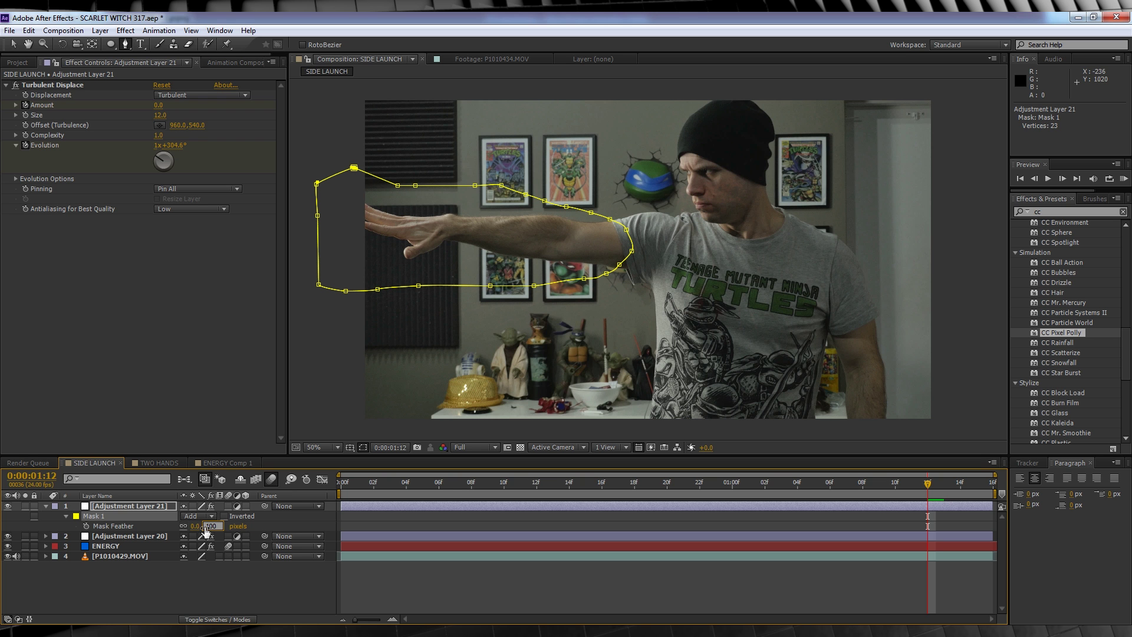
text(100)
key(Return)
key(KP_0)
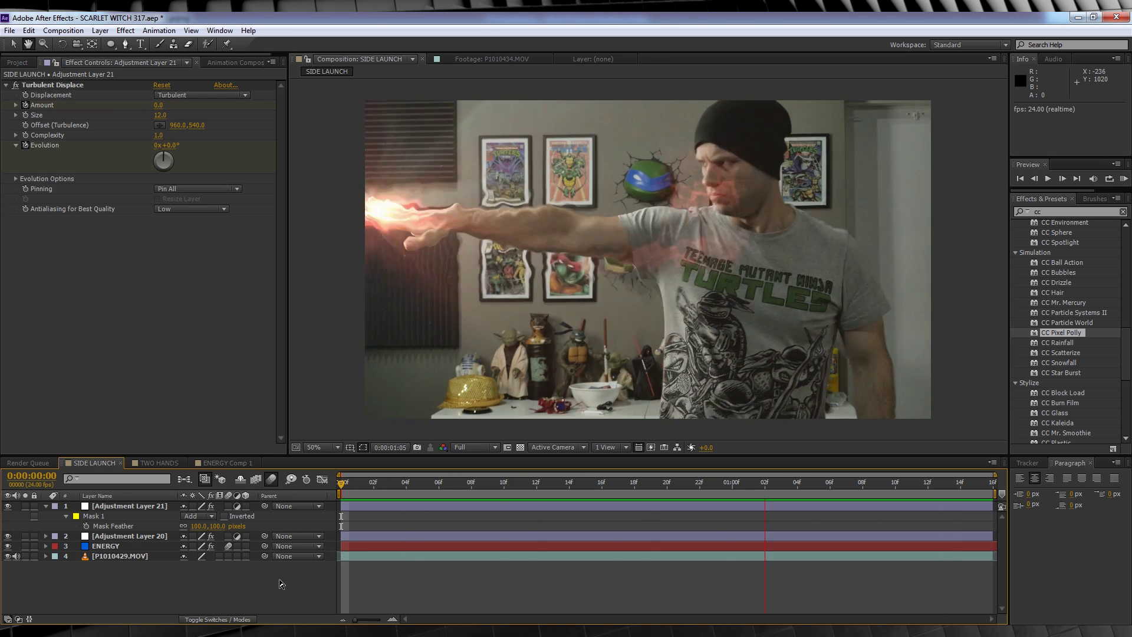
click(282, 584)
Switch to the TWO HANDS comp and play it back from the first frame
click(156, 462)
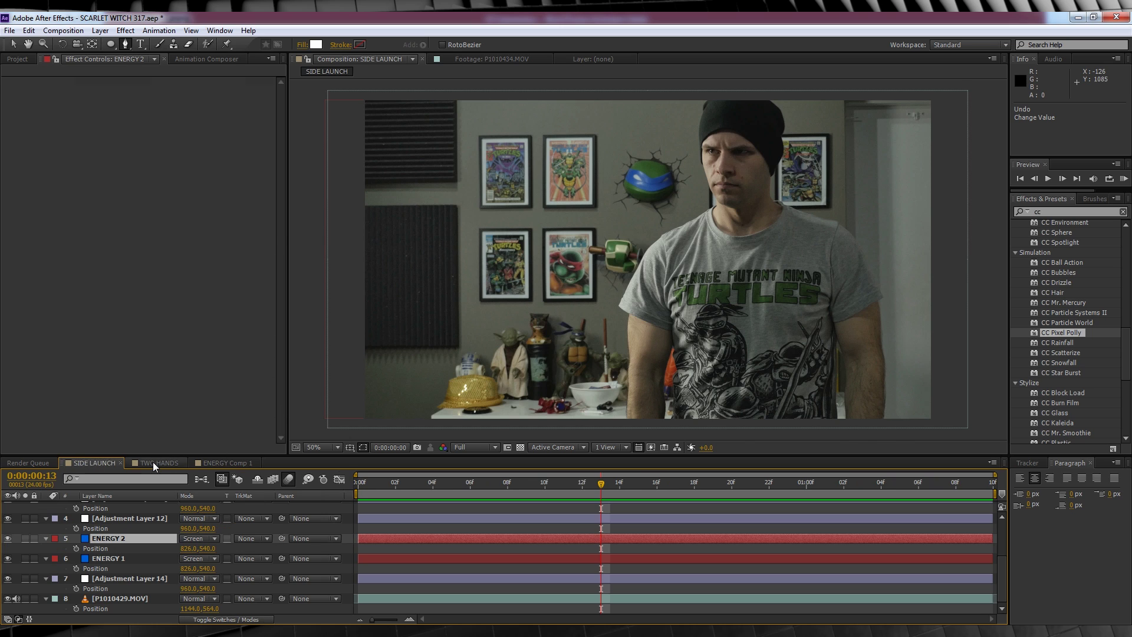
click(361, 483)
key(space)
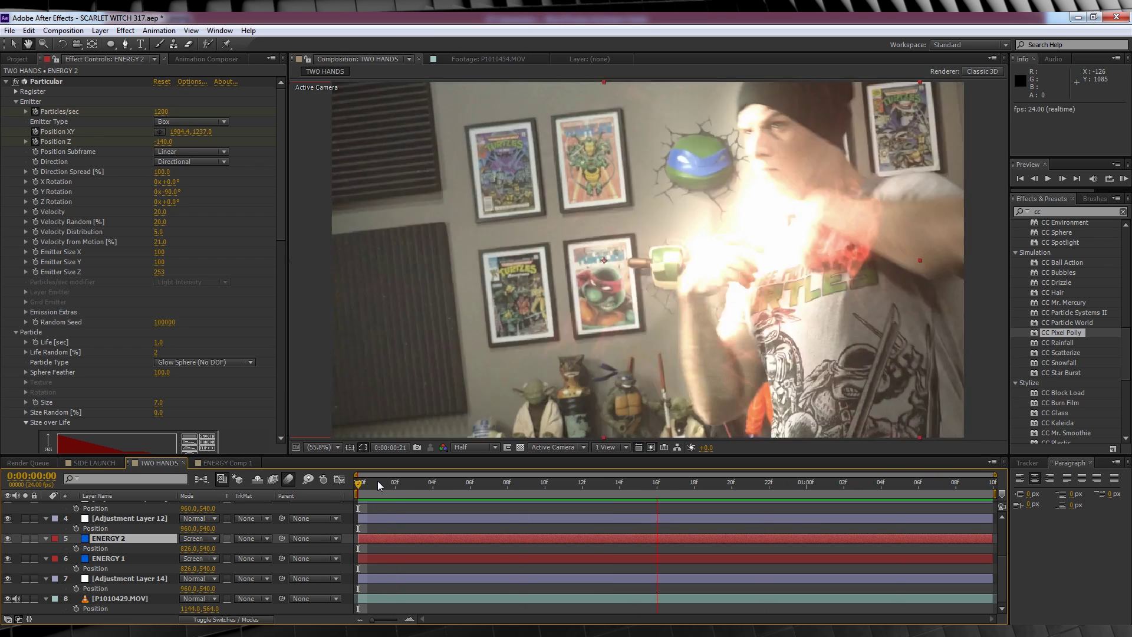
key(g)
Set ENERGY 1's Particular Velocity from Motion to 21 and preview the particles through 1:00
click(113, 559)
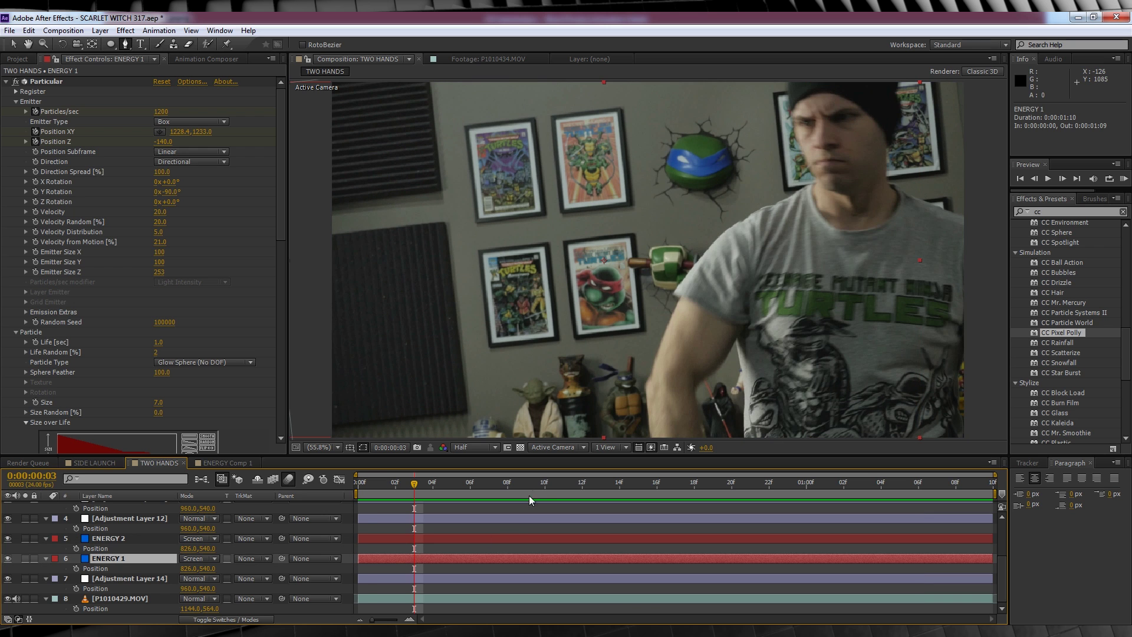
drag(533, 485, 601, 486)
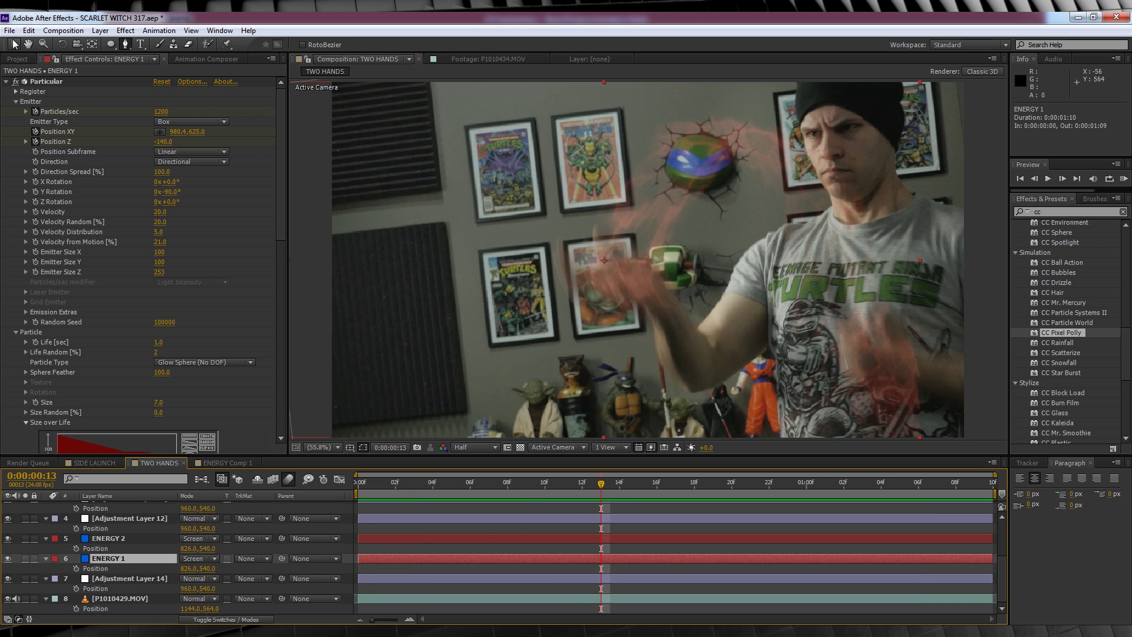
click(15, 44)
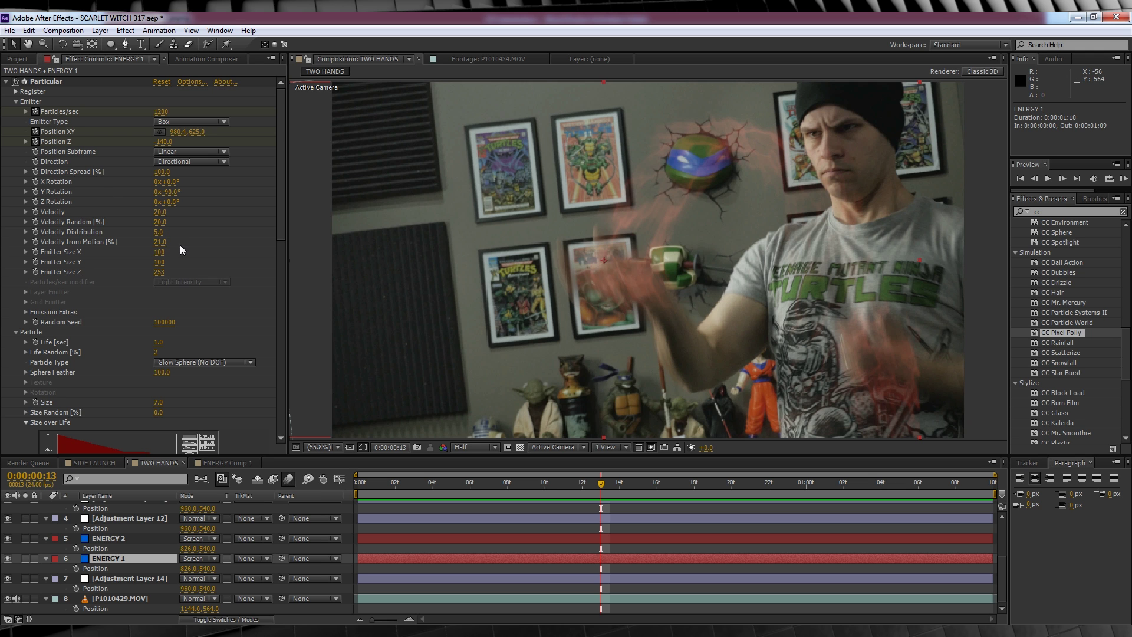
drag(158, 247, 171, 241)
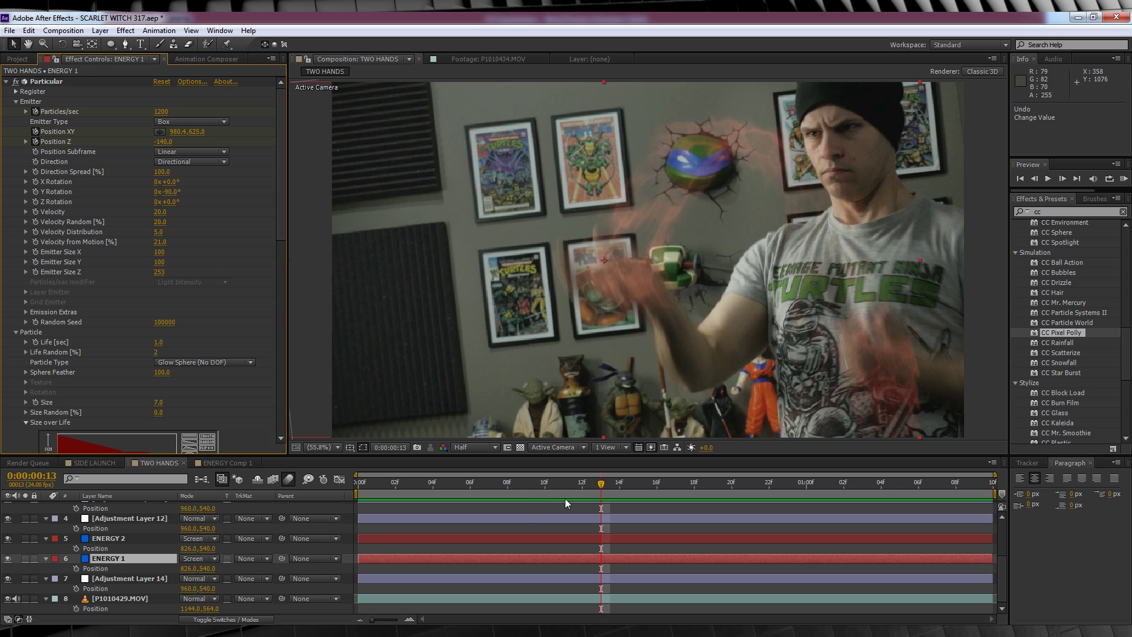
click(533, 482)
key(space)
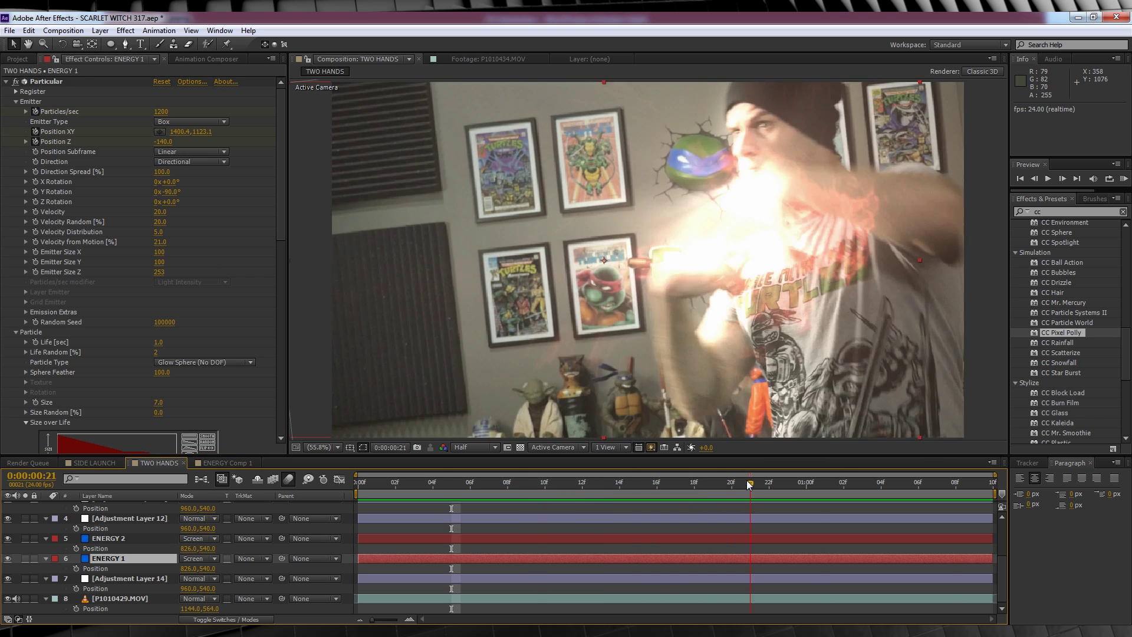
drag(748, 485, 806, 485)
Open Shockwave_04.mov from the Project panel and preview the clip
click(26, 61)
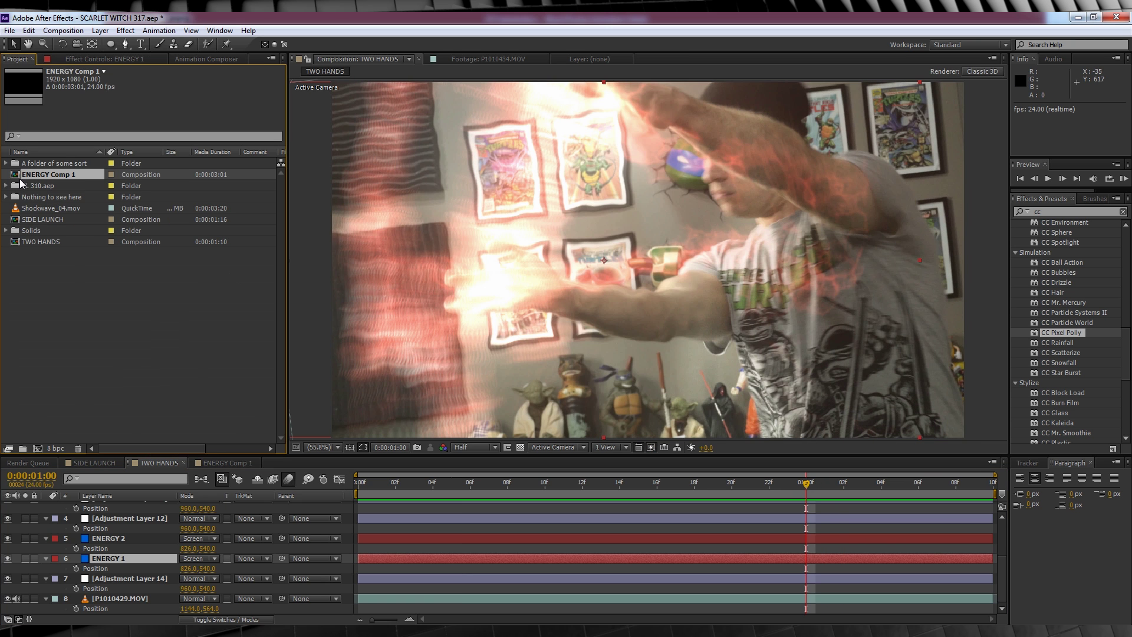
double_click(37, 208)
key(space)
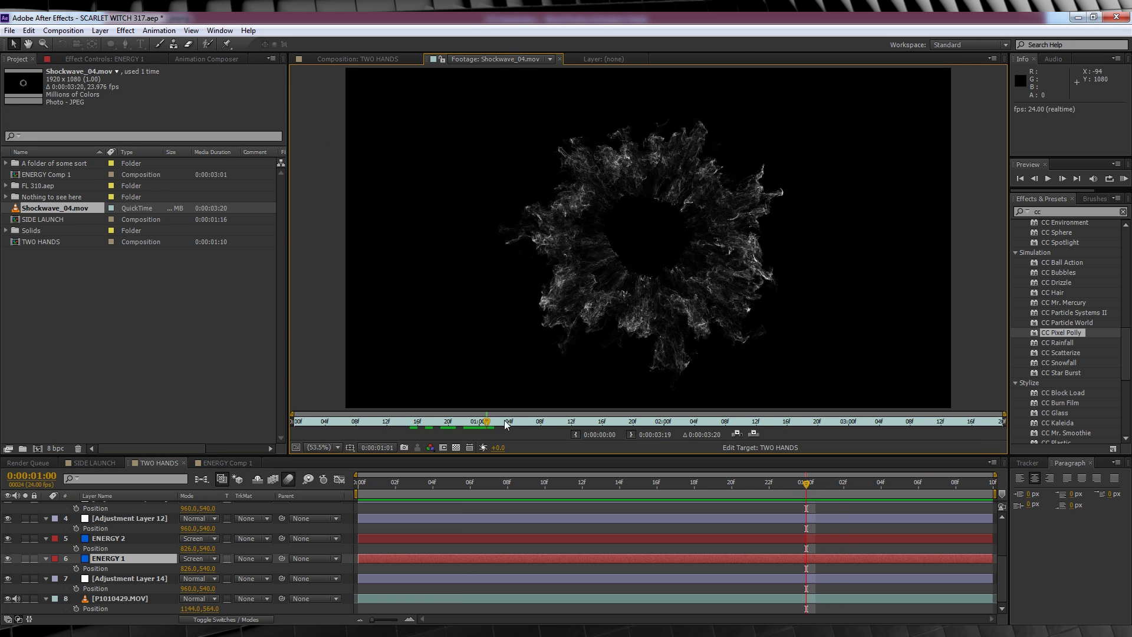
click(326, 423)
key(Page_Up)
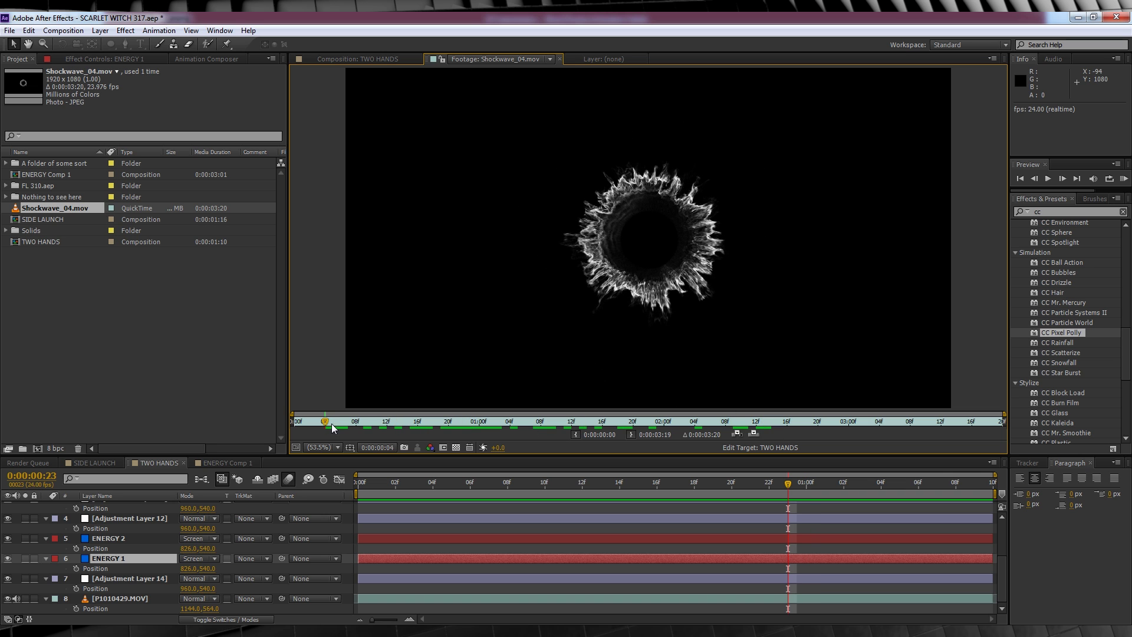
click(329, 58)
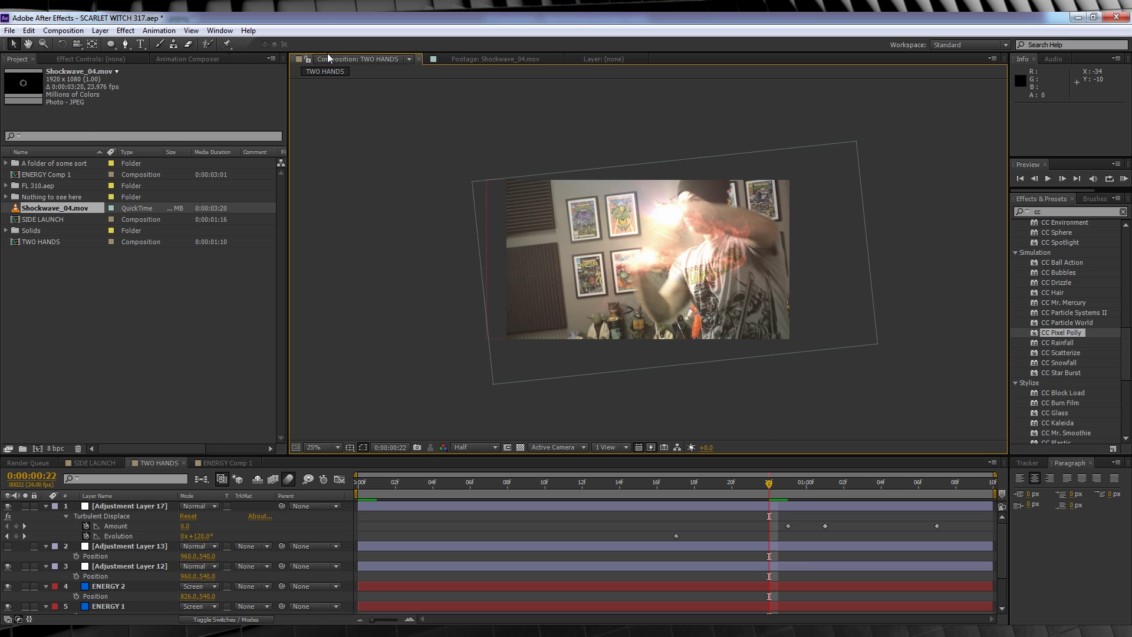
Place Shockwave_04.mov in TWO HANDS at 22f, set it to Add mode, and make it 3D
drag(67, 211, 763, 528)
click(209, 547)
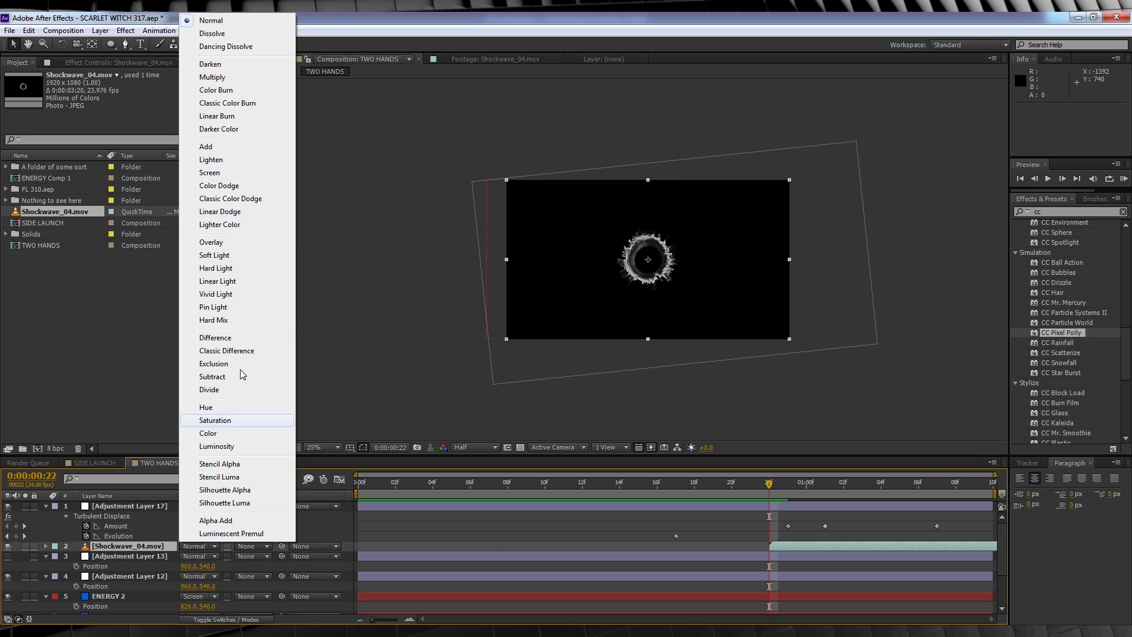
click(235, 145)
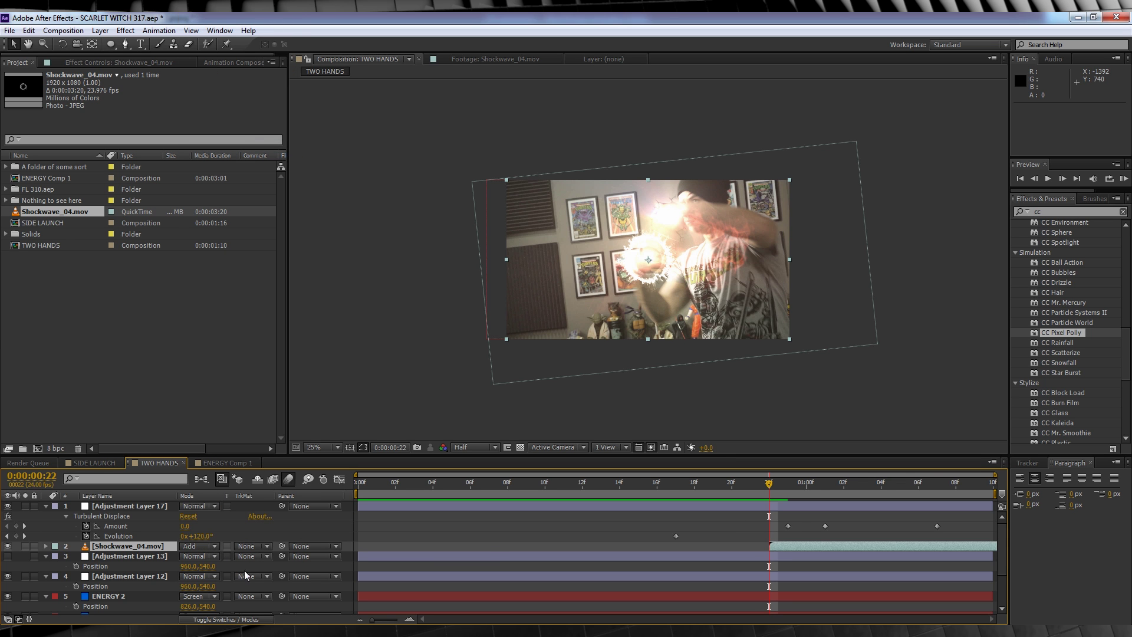
click(260, 620)
click(244, 545)
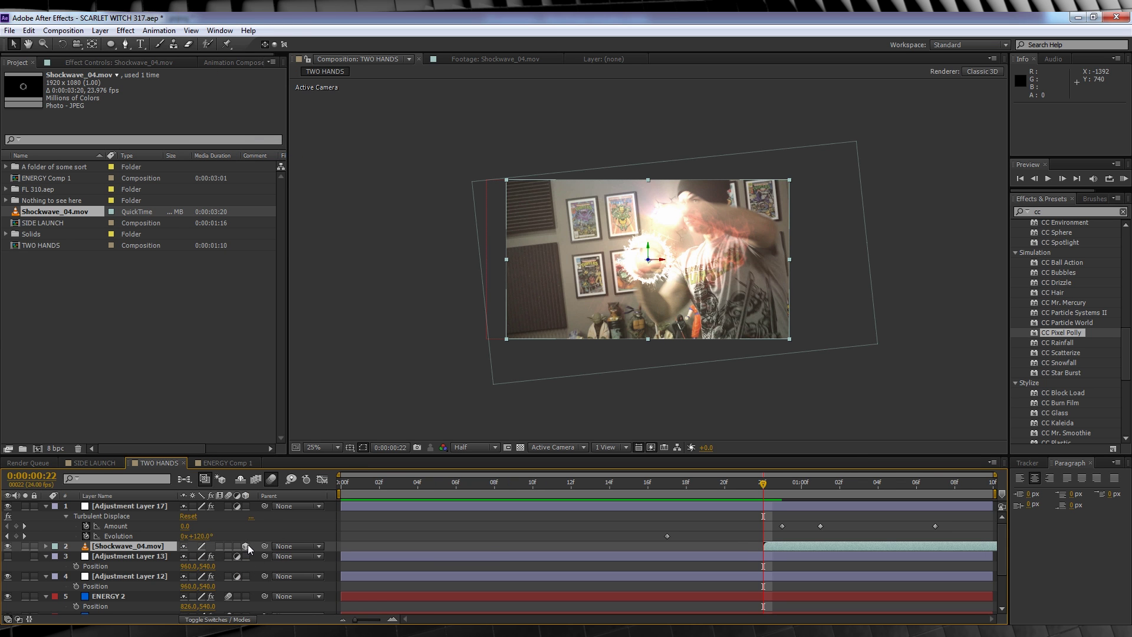
Set the shockwave's Orientation Y to 352° and start a Position keyframe at 22f
key(r)
drag(199, 556, 293, 514)
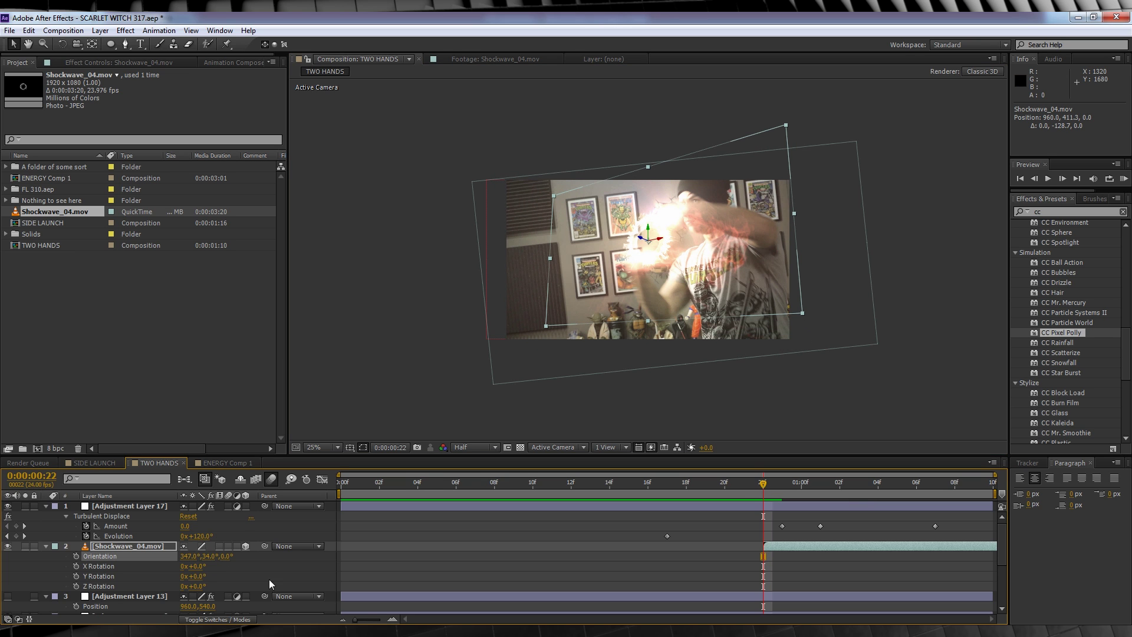
click(105, 548)
key(p)
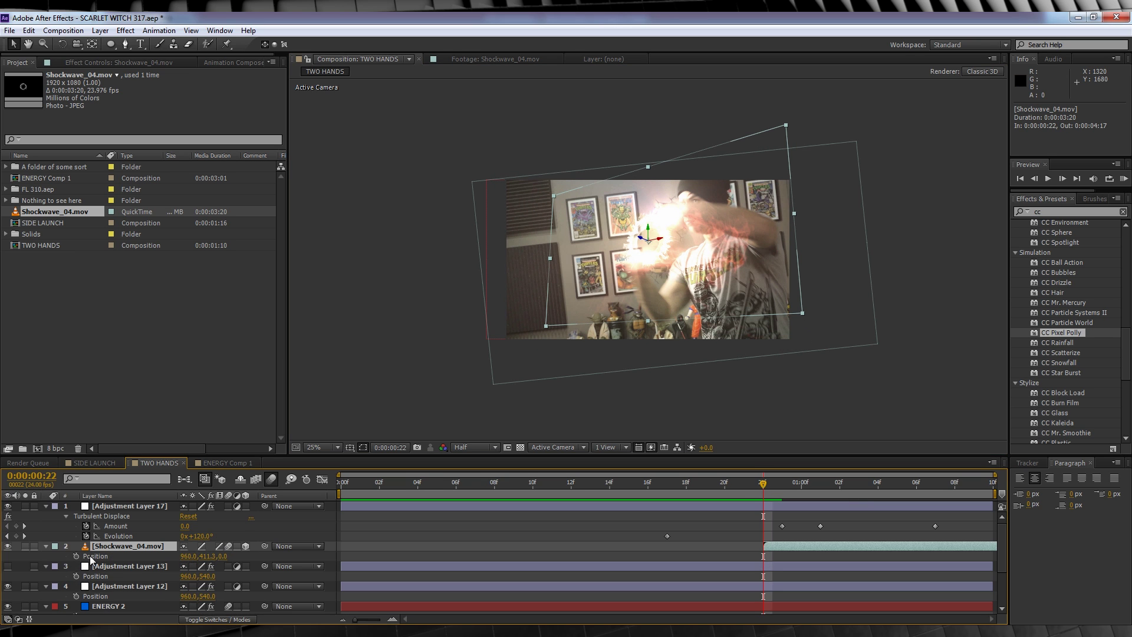
click(77, 557)
Keyframe the shockwave moving deep to 689.4, 418.5, -2245.4 by 1:03, then search effects for vibrance
key(space)
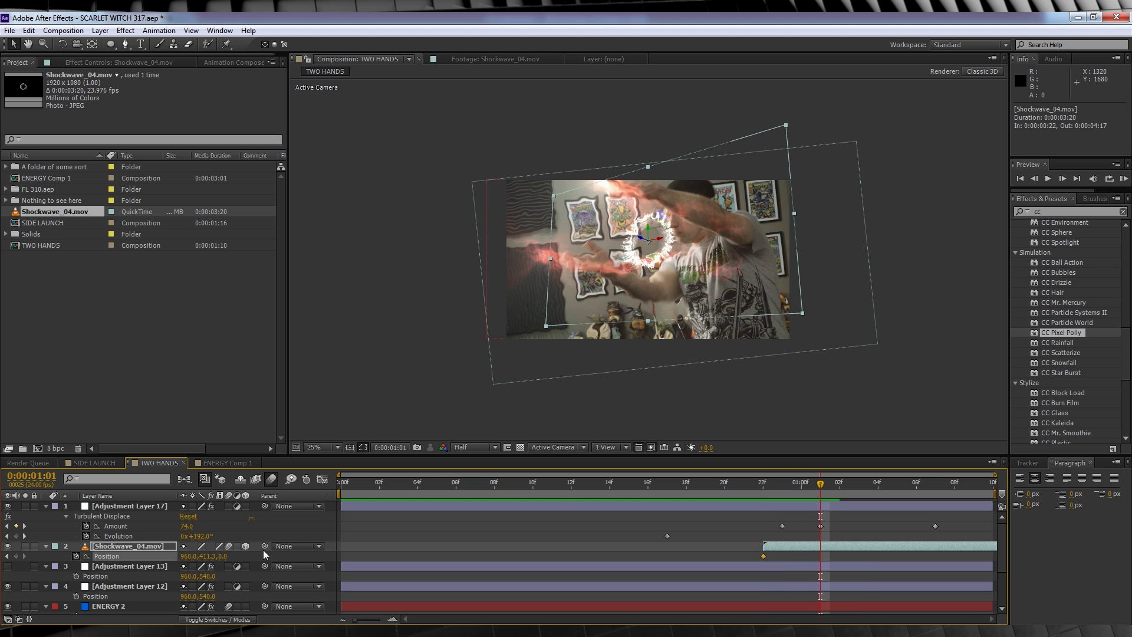
drag(225, 556, 395, 399)
drag(648, 204, 568, 231)
drag(758, 489, 867, 498)
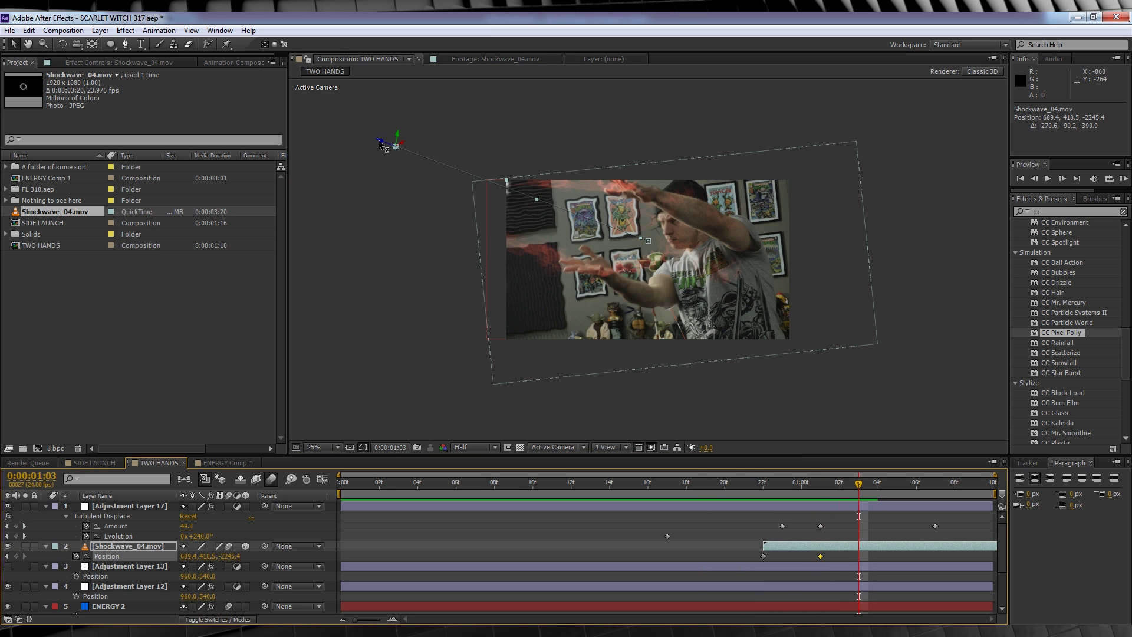
drag(395, 144, 386, 141)
drag(832, 491, 766, 491)
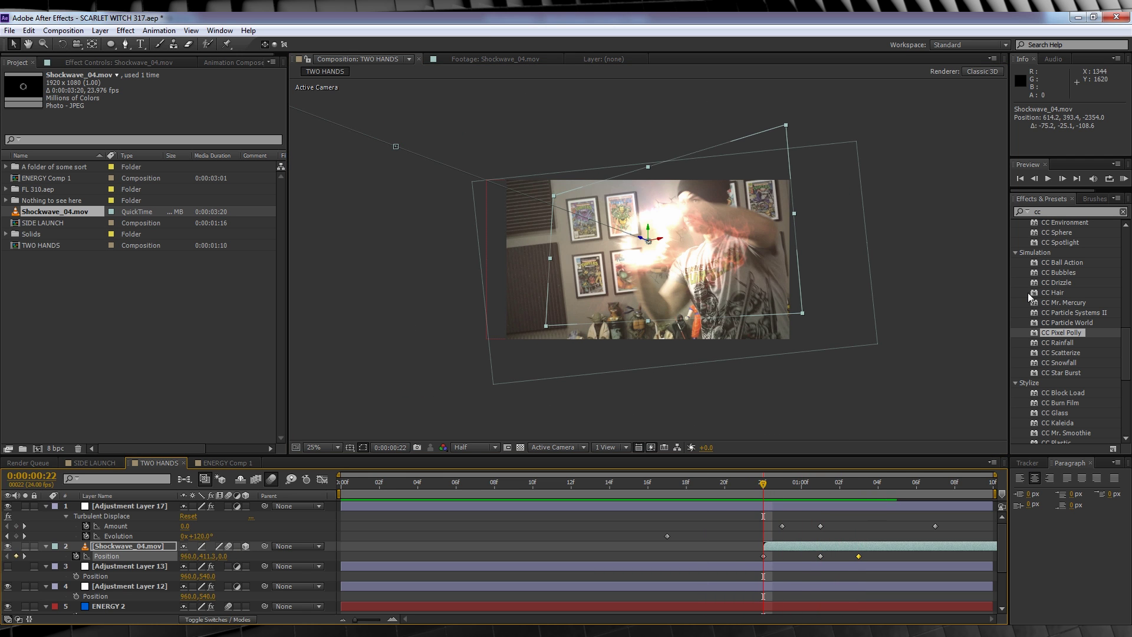
click(1024, 211)
click(1029, 186)
Apply VC Color Vibrance to the shockwave with a red-orange FF4200 tint
double_click(1067, 254)
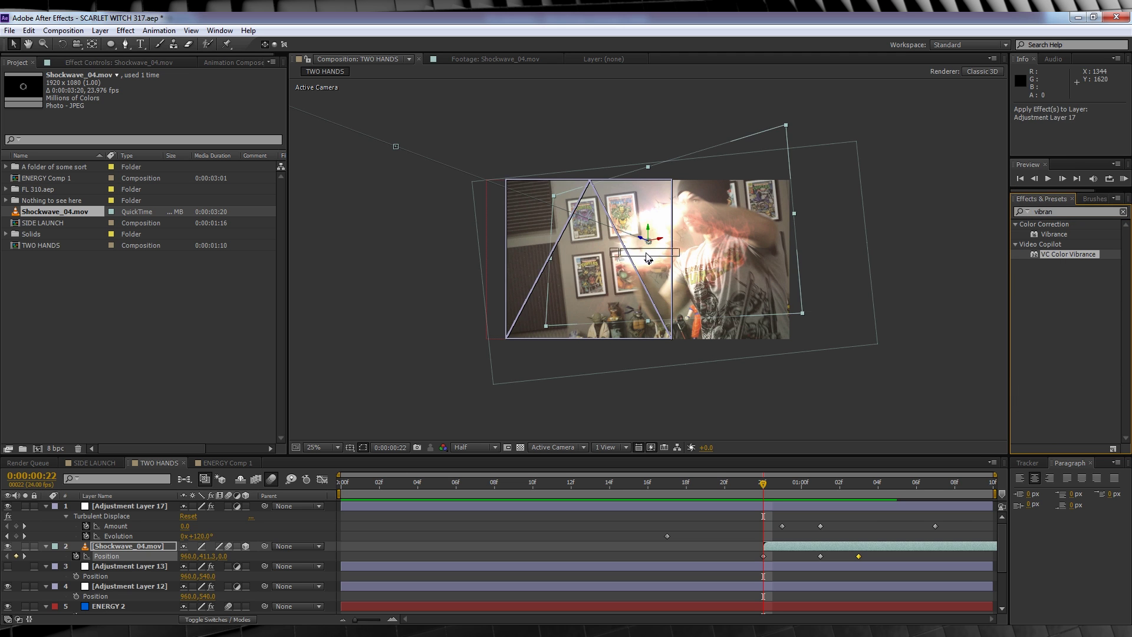
click(159, 95)
click(473, 291)
drag(473, 291, 473, 297)
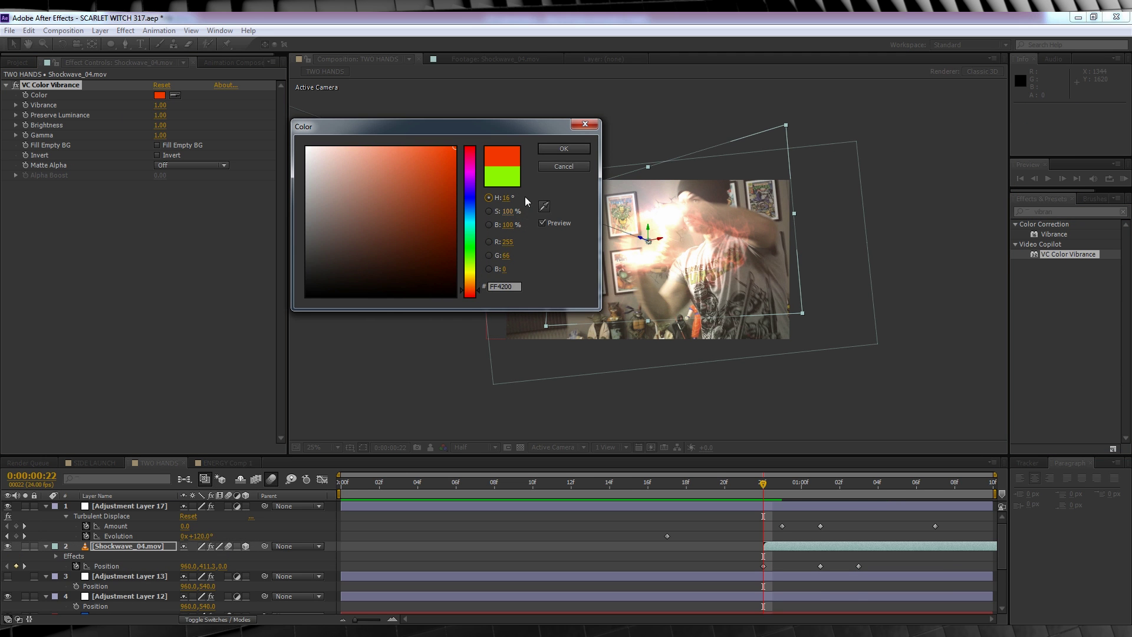
key(Return)
Preview the tinted shockwave at 1:04, hide its layer, and preview from 0:15
drag(763, 484, 875, 485)
key(KP_0)
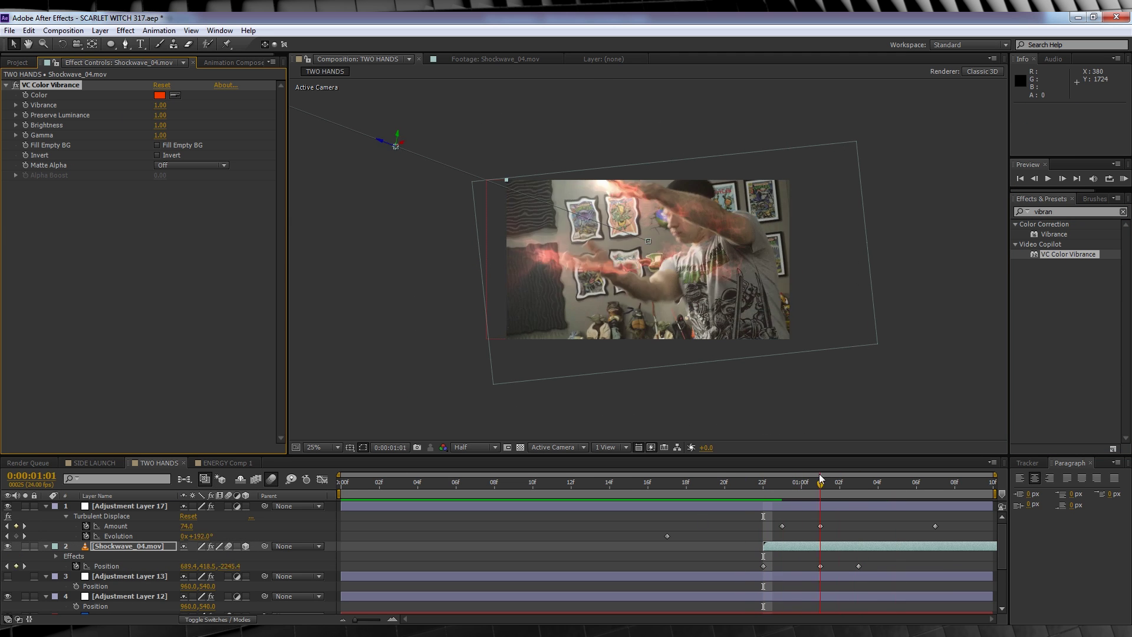
click(547, 519)
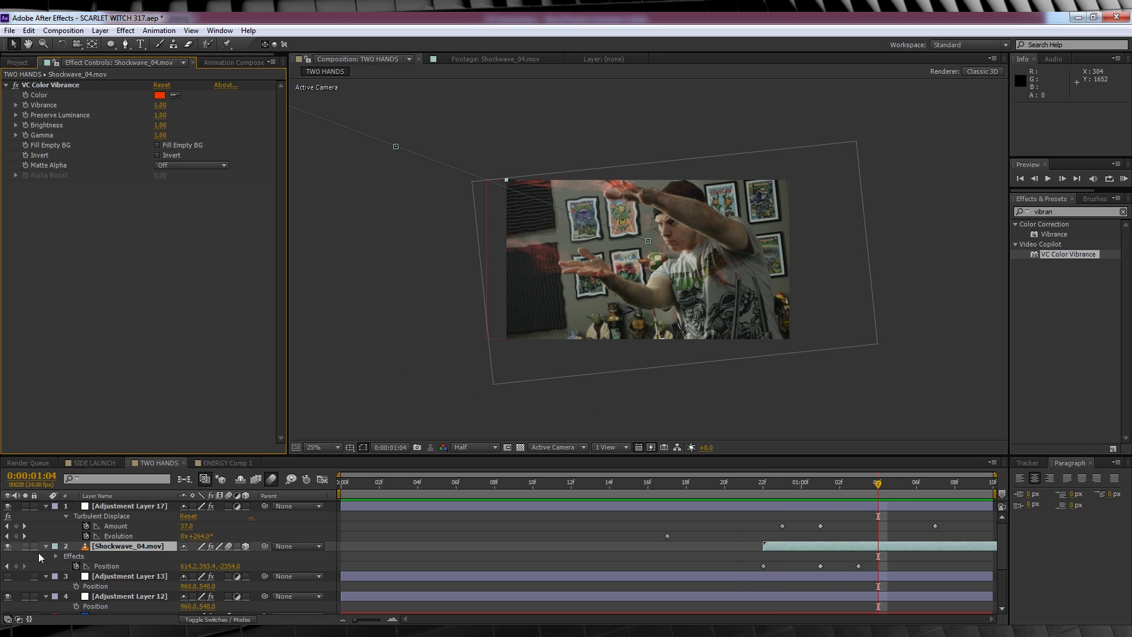
click(8, 547)
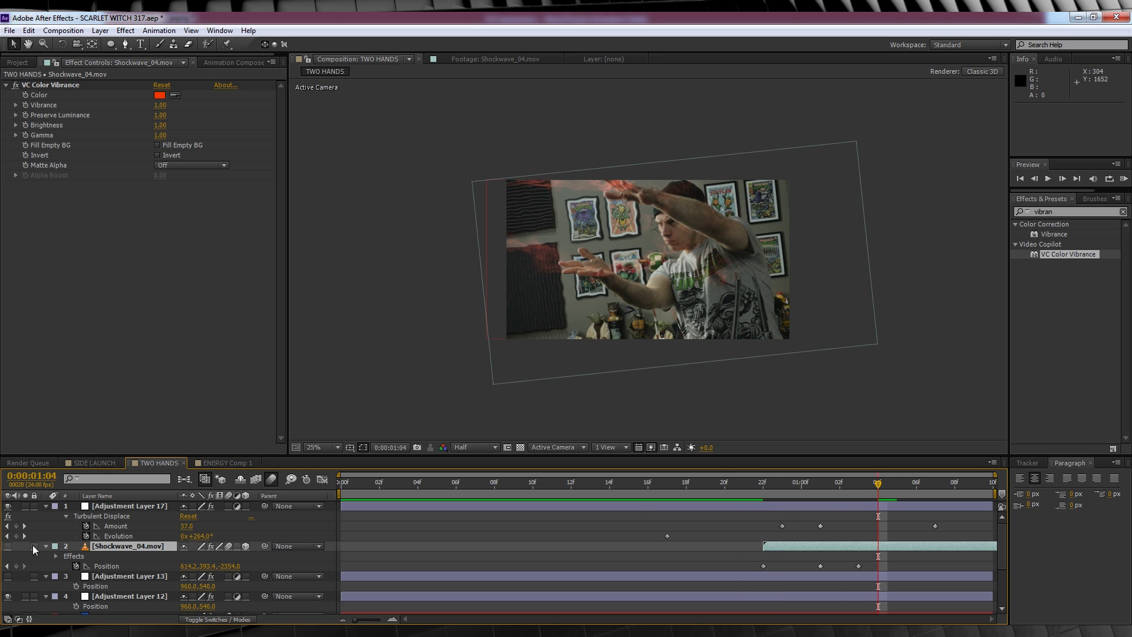
click(631, 482)
key(KP_0)
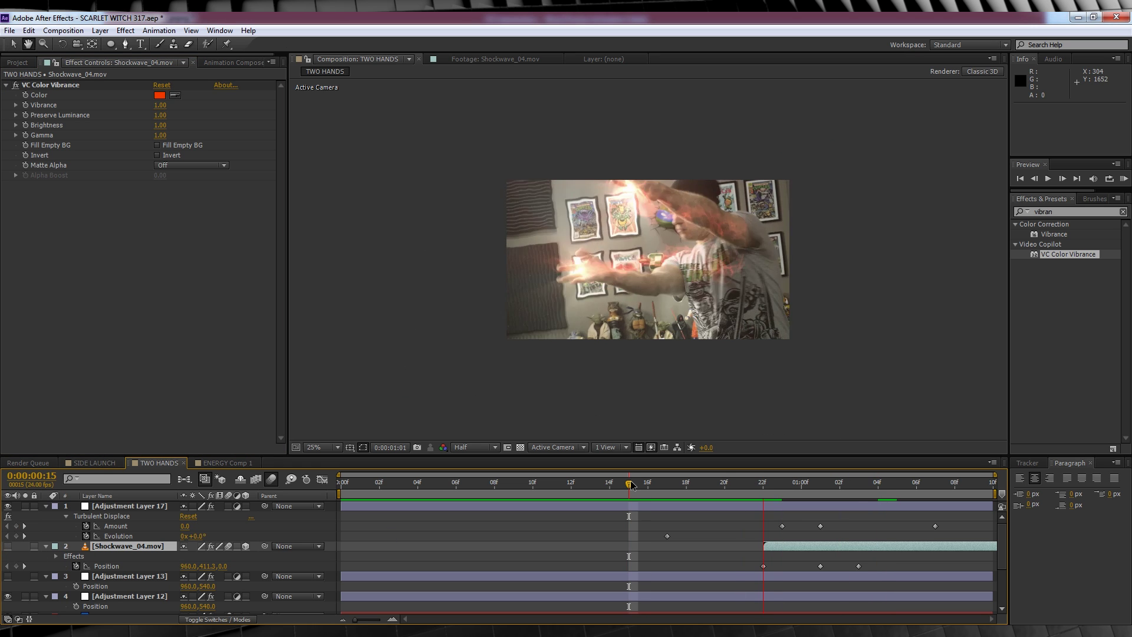